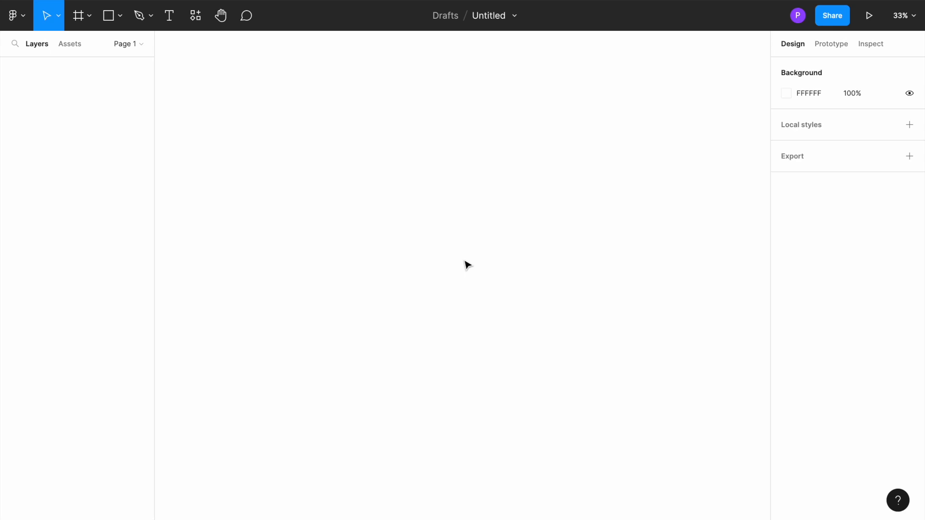
Create an Instagram post frame of 1080 × 1080 on the empty canvas.
{"action": "key", "text": "f"}
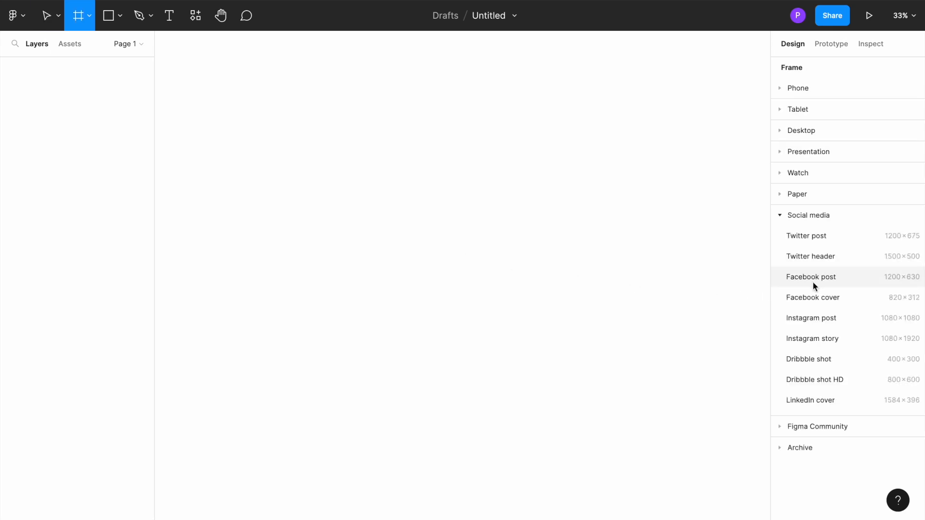
{"action": "left_click", "coordinate": [815, 319]}
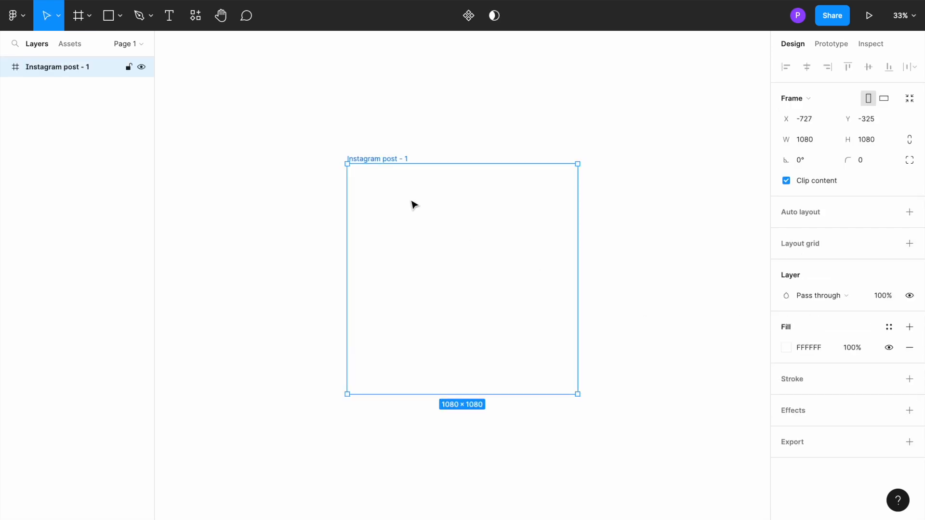
{"action": "key", "text": "shift+2"}
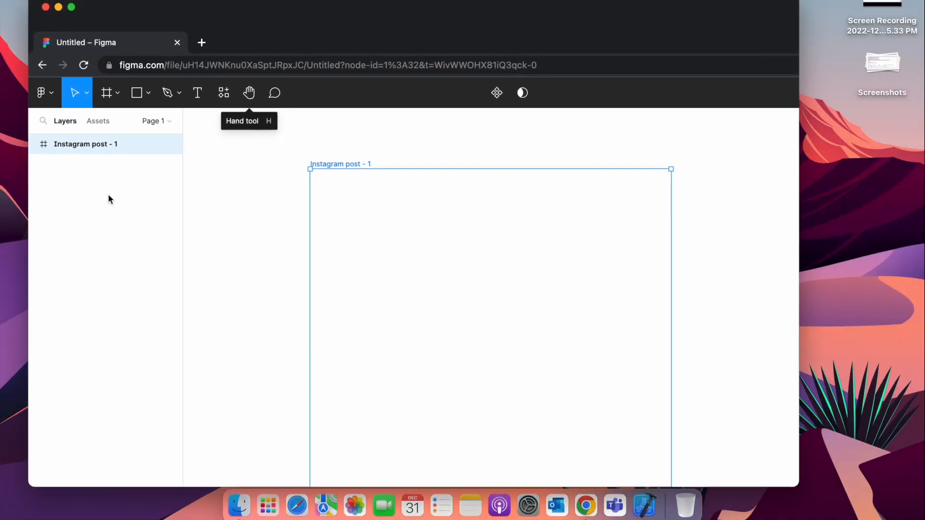
Import the istockphoto JPEG of the insect from the Finder's recent files into the Instagram post frame in Figma.
{"action": "key", "text": "ctrl+Up"}
{"action": "left_click", "coordinate": [605, 73]}
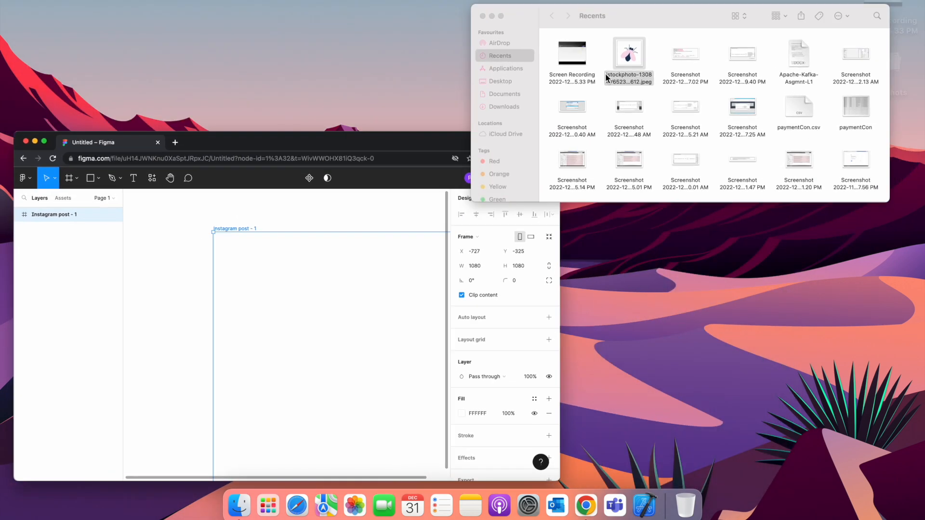
{"action": "left_click_drag", "start_coordinate": [386, 97], "coordinate": [396, 337]}
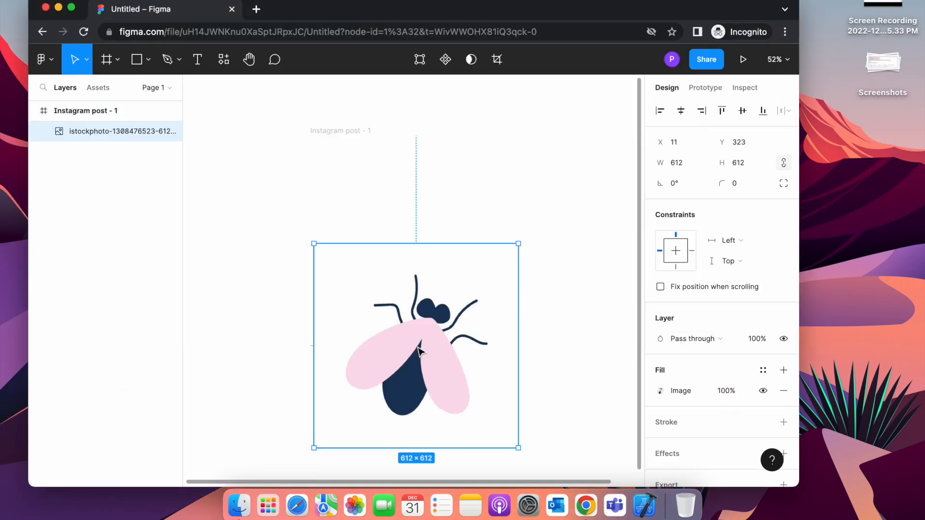
{"action": "left_click", "coordinate": [72, 8]}
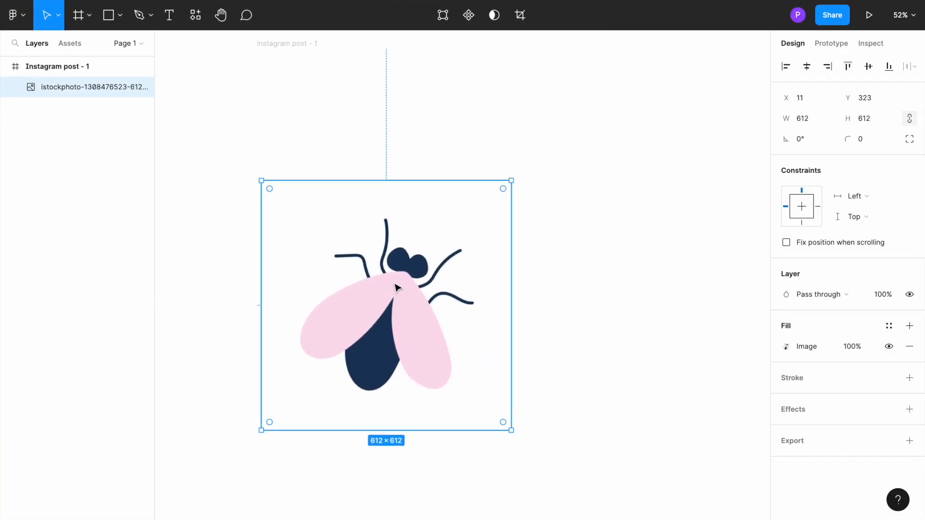
Move the insect image within the Instagram post frame to about X 150, Y 128.
{"action": "scroll", "coordinate": [394, 288], "scroll_direction": "up", "scroll_amount": 5}
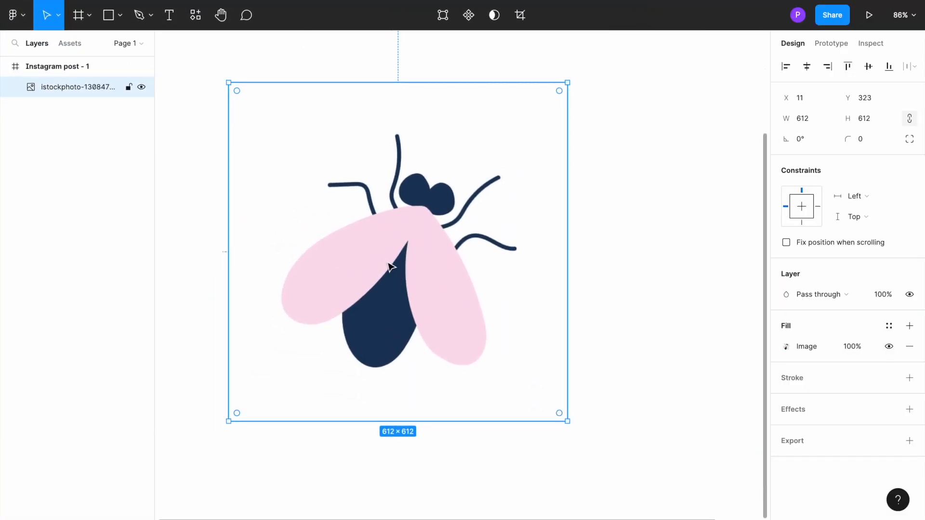
{"action": "mouse_move", "coordinate": [385, 253]}
{"action": "left_mouse_down"}
{"action": "mouse_move", "coordinate": [377, 252]}
{"action": "mouse_move", "coordinate": [384, 256]}
{"action": "left_mouse_up"}
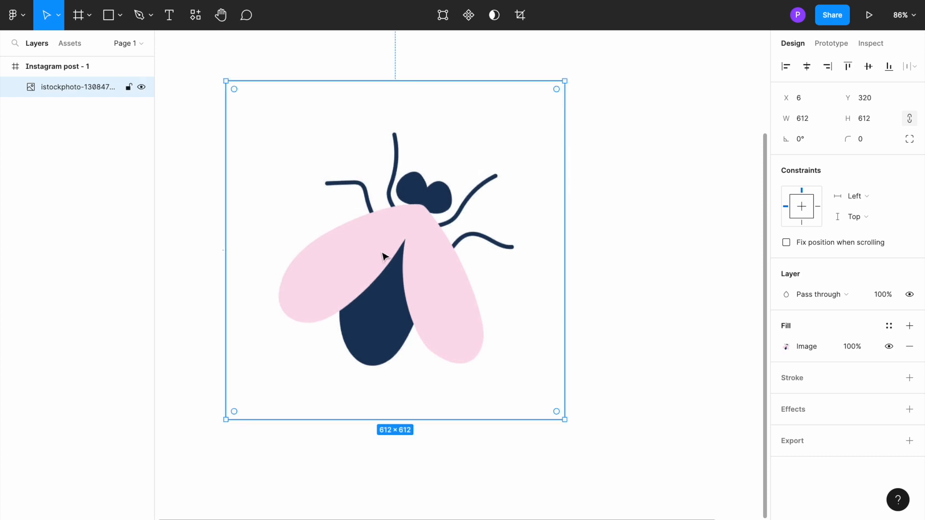
{"action": "scroll", "coordinate": [384, 255], "scroll_direction": "down", "scroll_amount": 5}
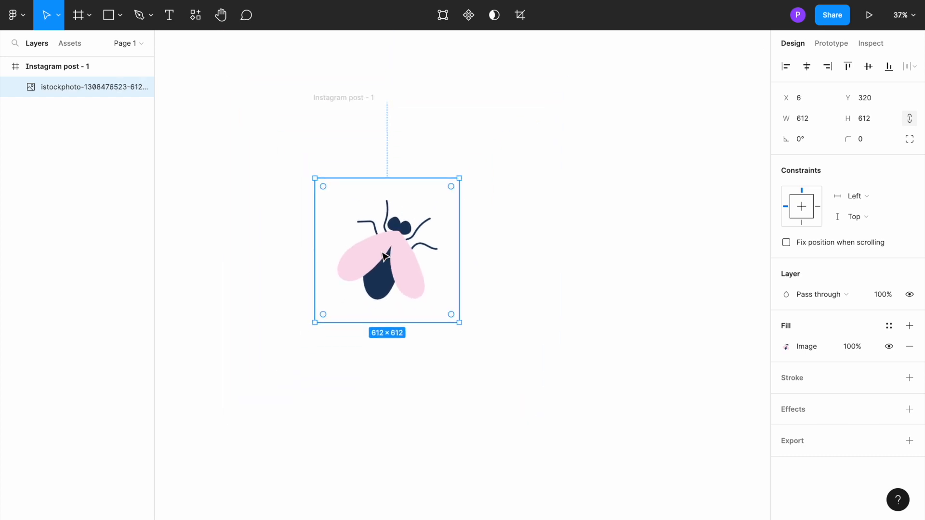
{"action": "scroll", "coordinate": [384, 256], "scroll_direction": "up", "scroll_amount": 3}
{"action": "scroll", "coordinate": [380, 177], "scroll_direction": "up", "scroll_amount": 2}
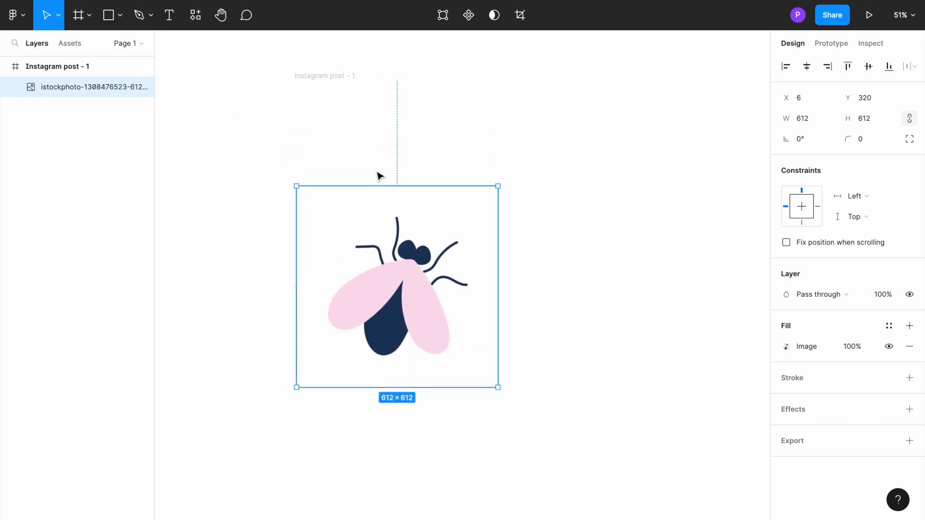
{"action": "left_click", "coordinate": [335, 78]}
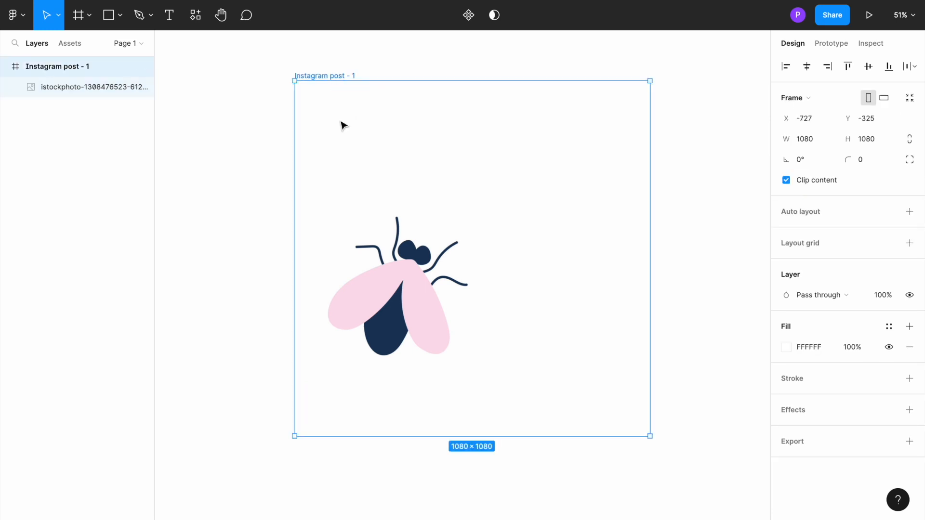
{"action": "left_click", "coordinate": [374, 253]}
{"action": "double_click", "coordinate": [373, 253]}
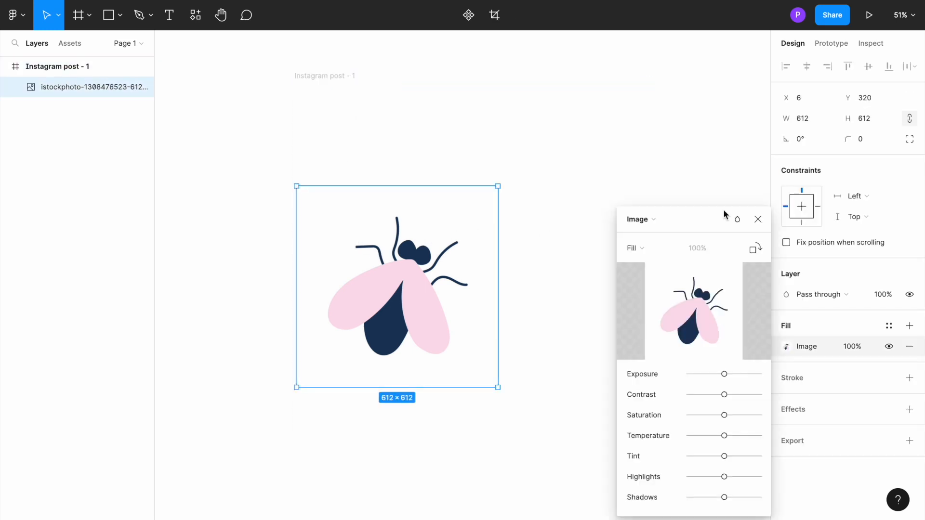
{"action": "left_click", "coordinate": [757, 221]}
{"action": "left_click_drag", "start_coordinate": [420, 286], "coordinate": [467, 223]}
{"action": "left_click", "coordinate": [227, 195]}
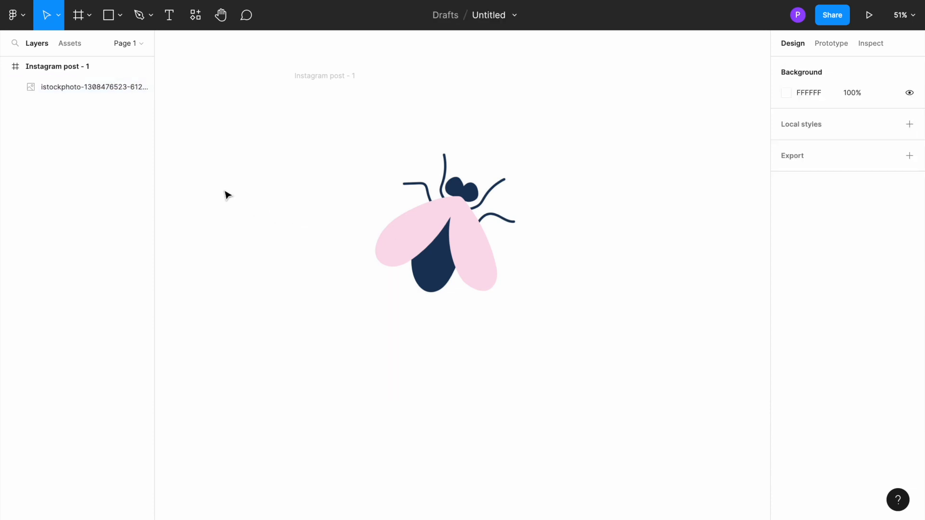
Change the canvas background to light grey and centre the insect image in the frame at X 234, Y 234.
{"action": "left_click", "coordinate": [785, 93]}
{"action": "left_click_drag", "start_coordinate": [689, 183], "coordinate": [617, 117]}
{"action": "left_click", "coordinate": [411, 224]}
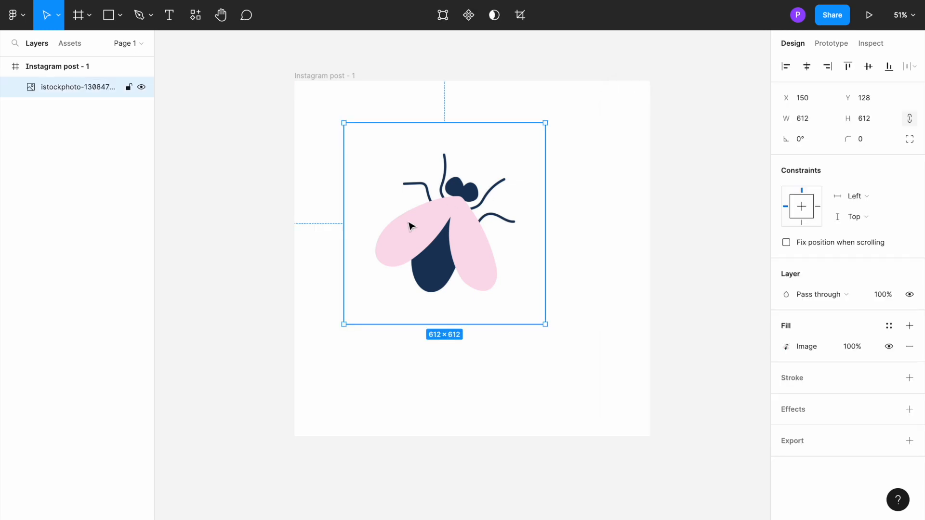
{"action": "left_click_drag", "start_coordinate": [426, 228], "coordinate": [451, 250]}
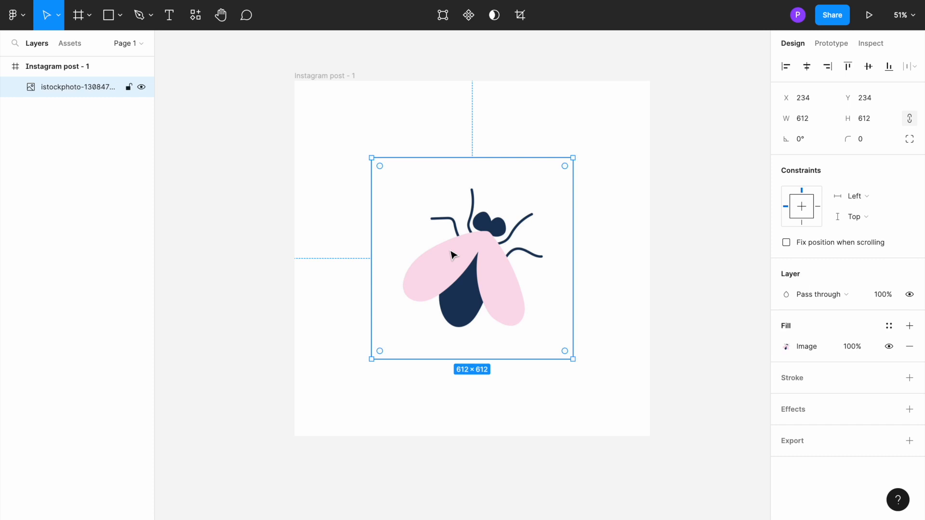
Start a Pen path at the left wing's outer tip and trace its upper edge in curves to the point below the head.
{"action": "scroll", "coordinate": [453, 255], "scroll_direction": "up", "scroll_amount": 5}
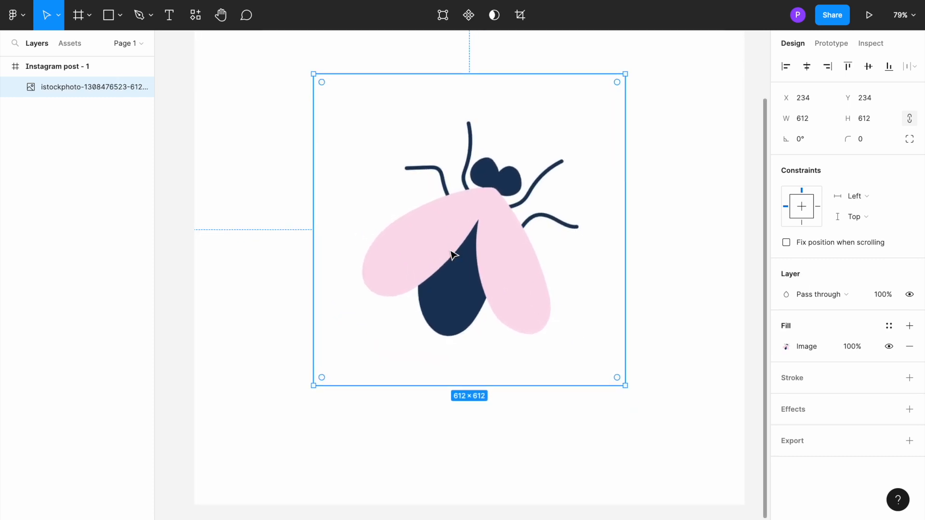
{"action": "scroll", "coordinate": [453, 255], "scroll_direction": "right", "scroll_amount": 3}
{"action": "scroll", "coordinate": [453, 255], "scroll_direction": "up", "scroll_amount": 1}
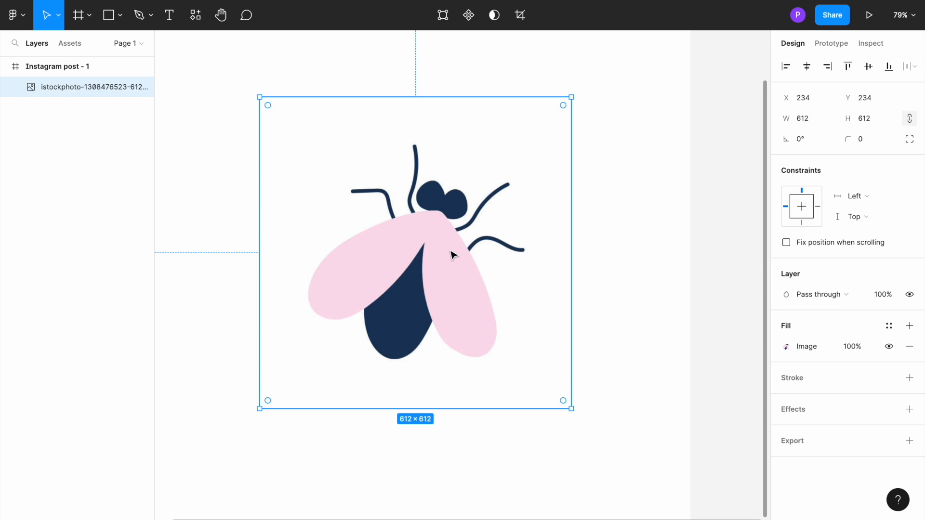
{"action": "left_click", "coordinate": [152, 17]}
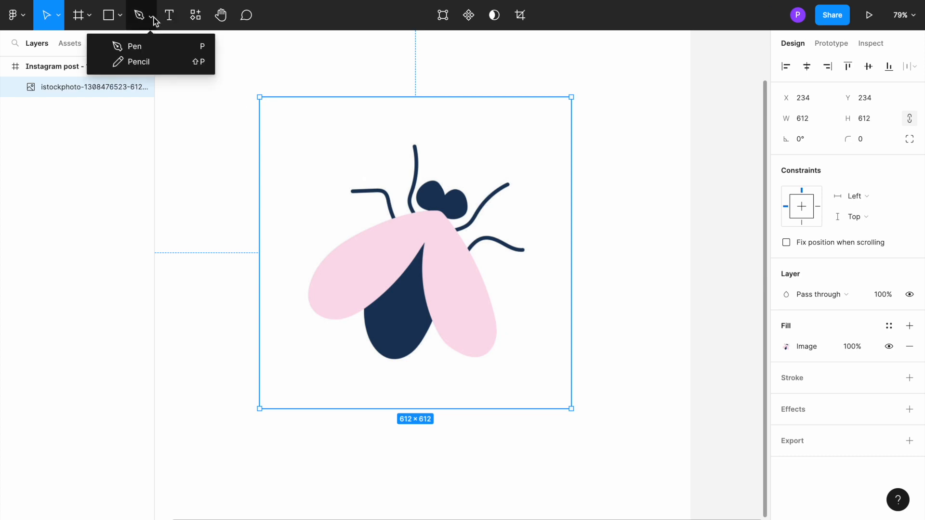
{"action": "left_click", "coordinate": [143, 45]}
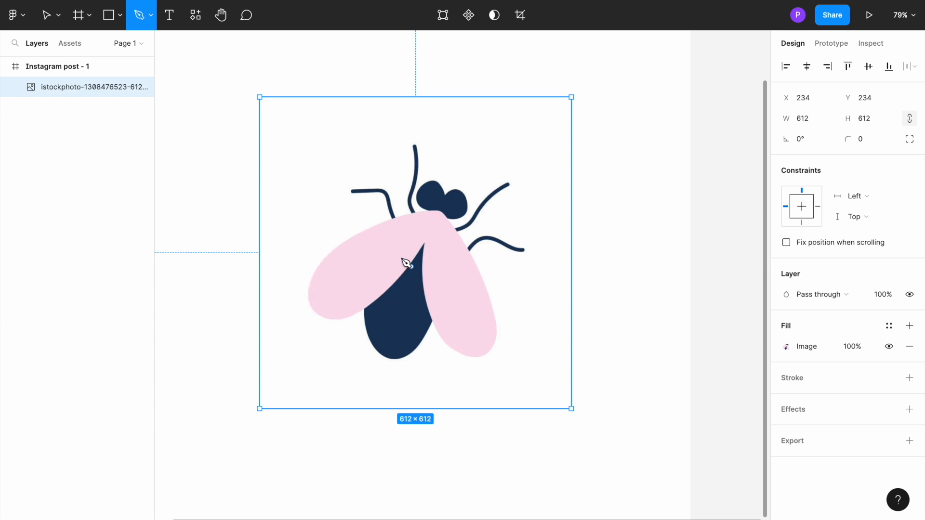
{"action": "left_click", "coordinate": [314, 310]}
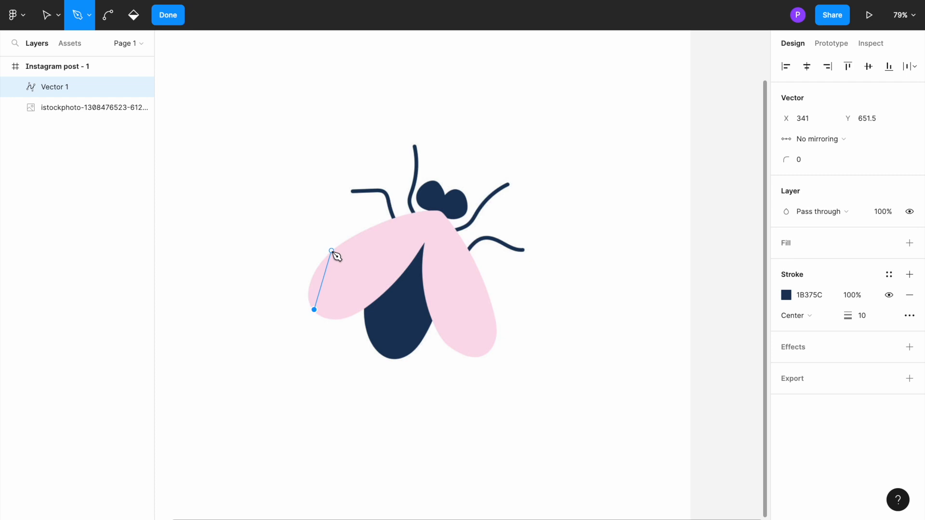
{"action": "left_click", "coordinate": [361, 262]}
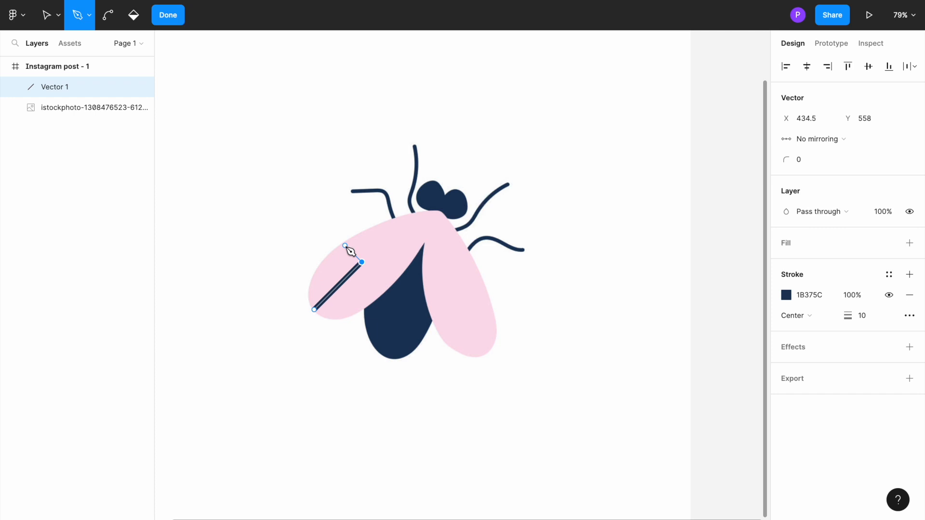
{"action": "key", "text": "ctrl+z"}
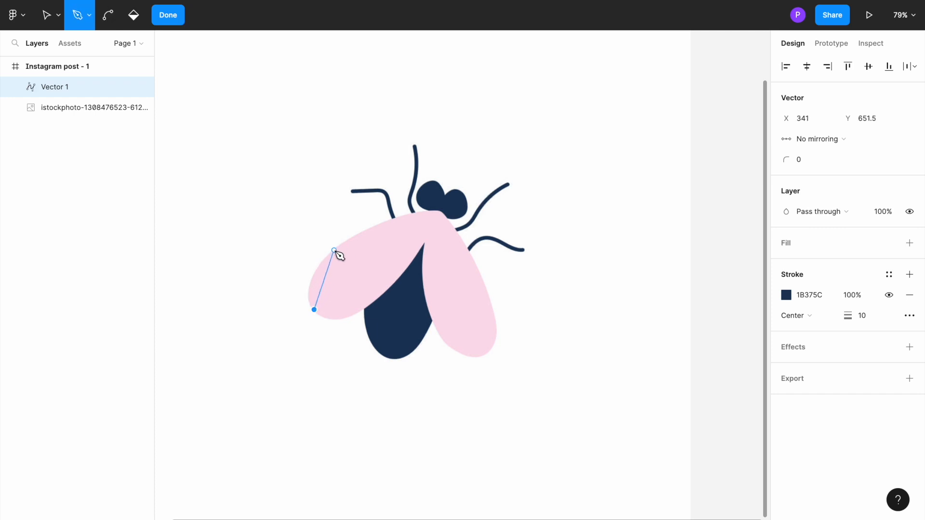
{"action": "left_click", "coordinate": [334, 250]}
{"action": "left_click_drag", "start_coordinate": [340, 255], "coordinate": [380, 217]}
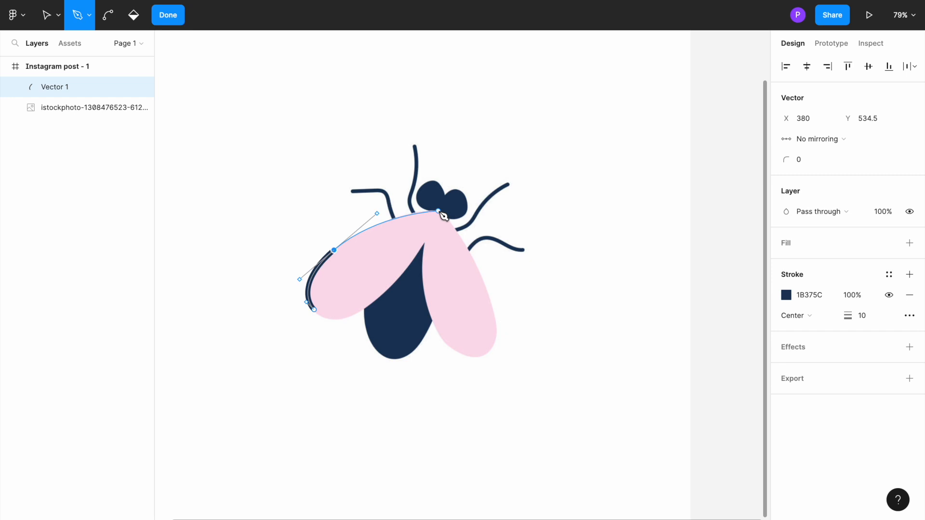
{"action": "left_click", "coordinate": [439, 211]}
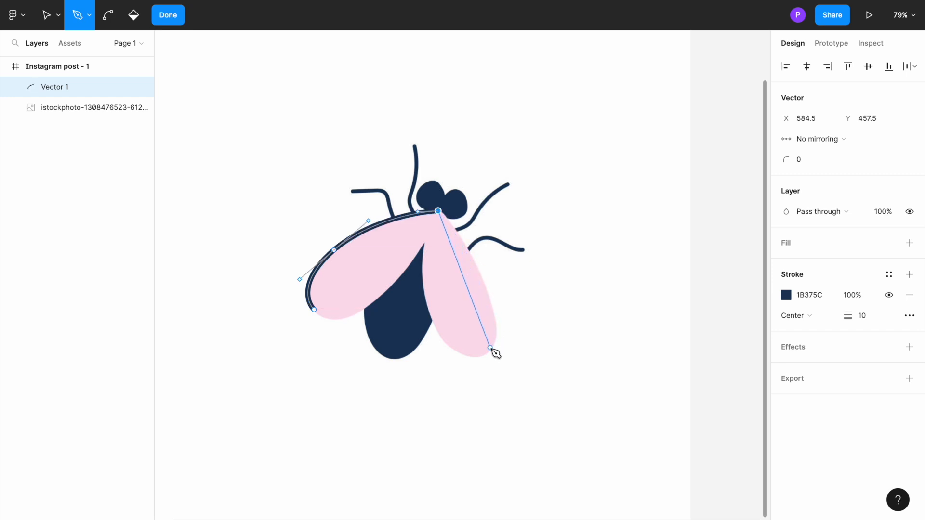
Continue the Pen path down the right wing's outer edge, around its tip and up its inner edge to the notch between the wings.
{"action": "left_click_drag", "start_coordinate": [488, 348], "coordinate": [471, 386]}
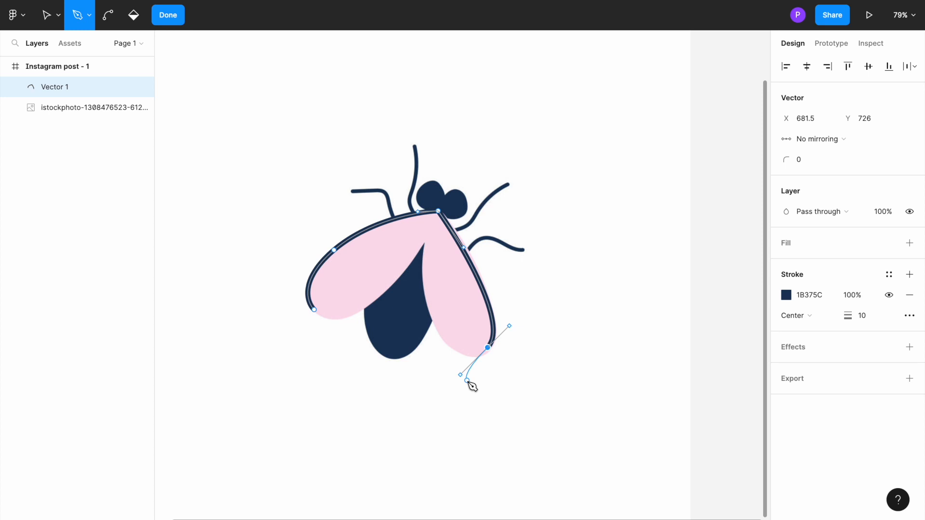
{"action": "left_click", "coordinate": [438, 330]}
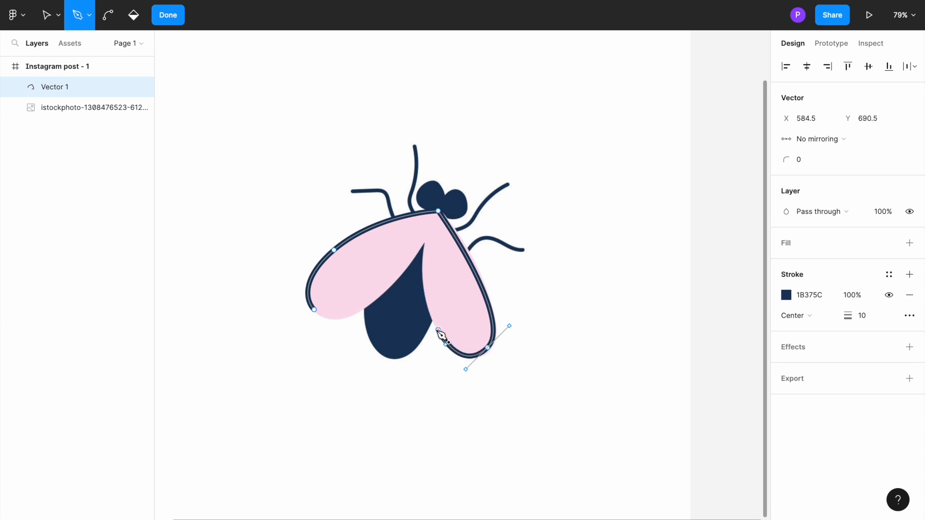
{"action": "left_click", "coordinate": [422, 283]}
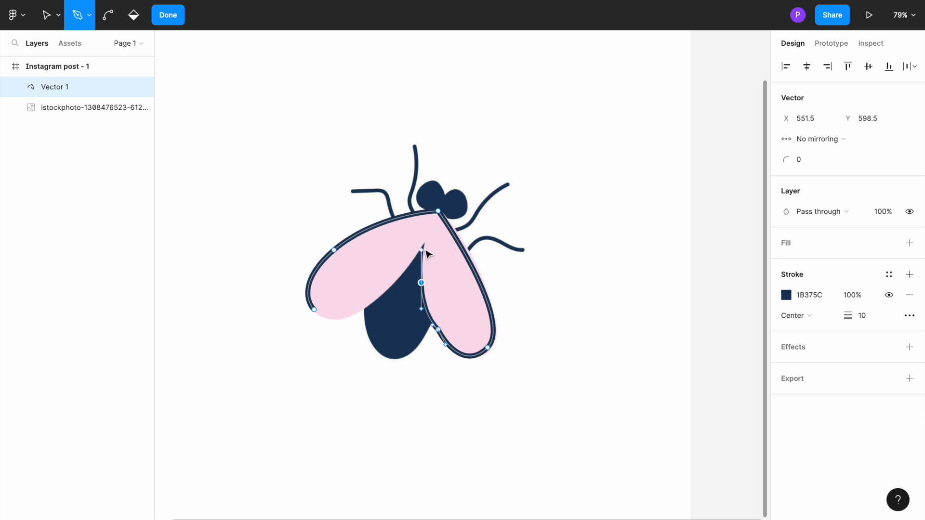
{"action": "left_click", "coordinate": [422, 243]}
Trace the left wing's lower edge from the notch with curved segments and close the path at its starting point.
{"action": "left_click", "coordinate": [390, 288]}
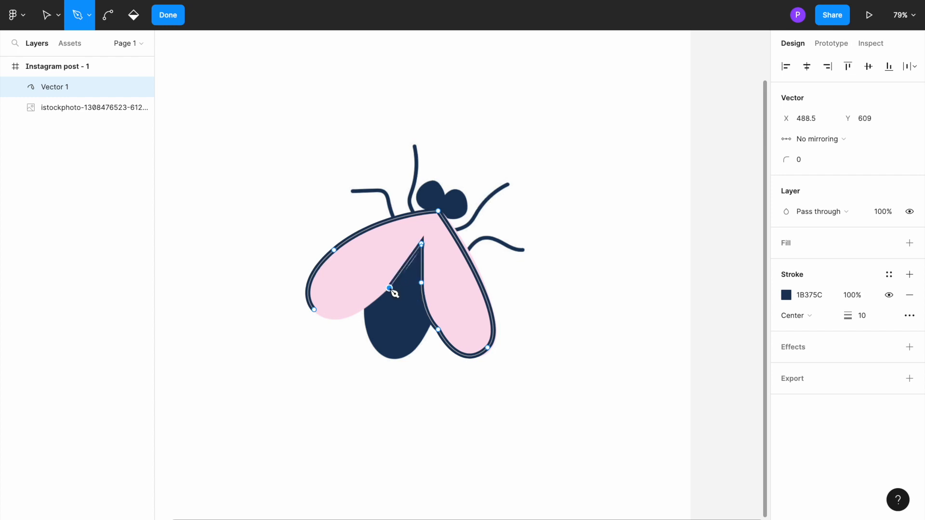
{"action": "left_click_drag", "start_coordinate": [392, 293], "coordinate": [377, 301]}
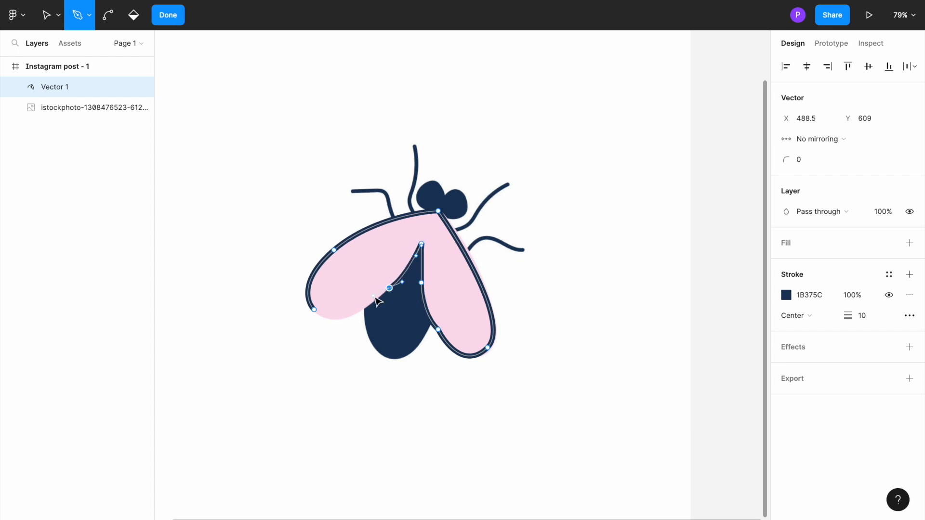
{"action": "left_click", "coordinate": [348, 316]}
{"action": "left_click_drag", "start_coordinate": [349, 317], "coordinate": [334, 316]}
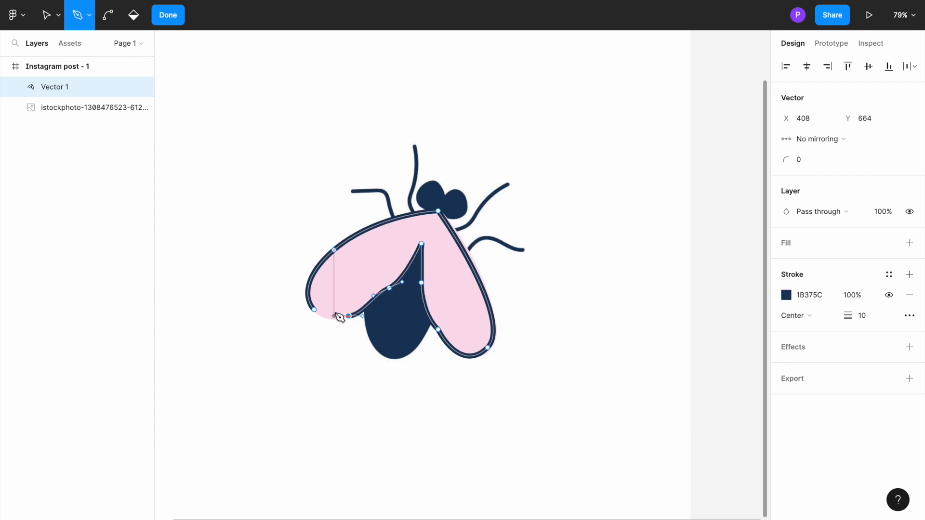
{"action": "left_click", "coordinate": [317, 309]}
{"action": "left_click_drag", "start_coordinate": [309, 300], "coordinate": [310, 300]}
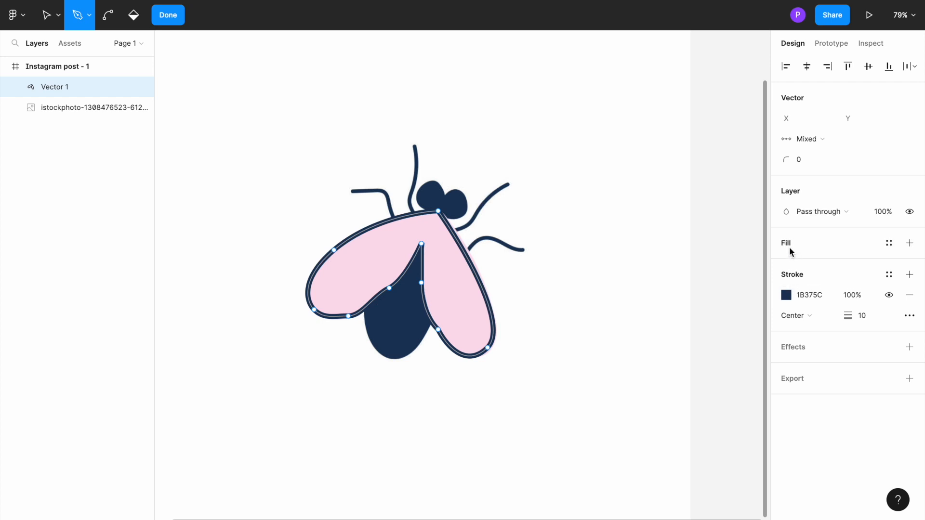
Add a D9D9D9 fill to the wing shape and sample it with the eyedropper for the stroke colour.
{"action": "left_click", "coordinate": [909, 245]}
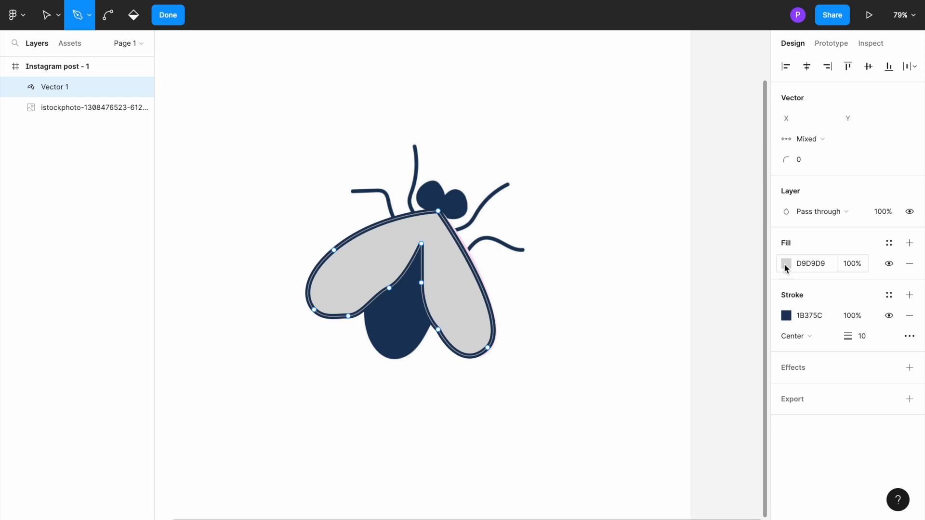
{"action": "left_click", "coordinate": [786, 316]}
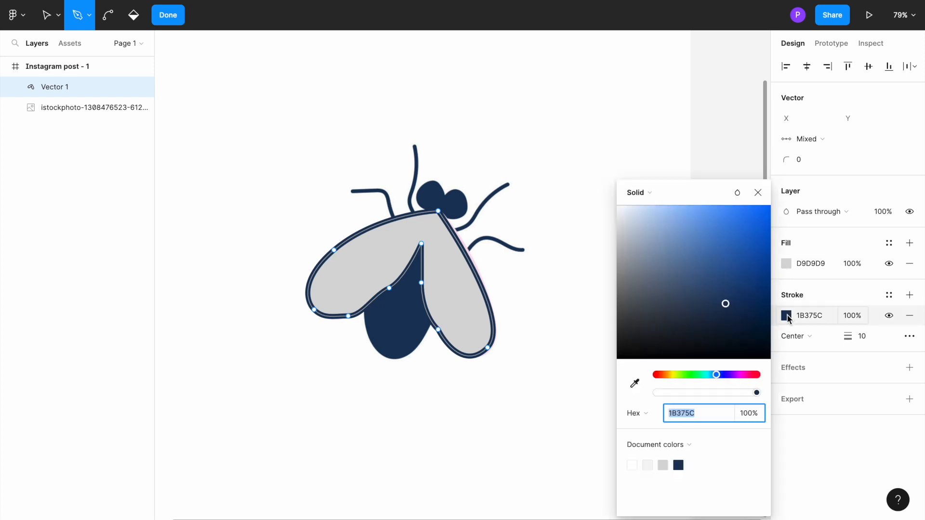
{"action": "left_click_drag", "start_coordinate": [716, 311], "coordinate": [689, 294]}
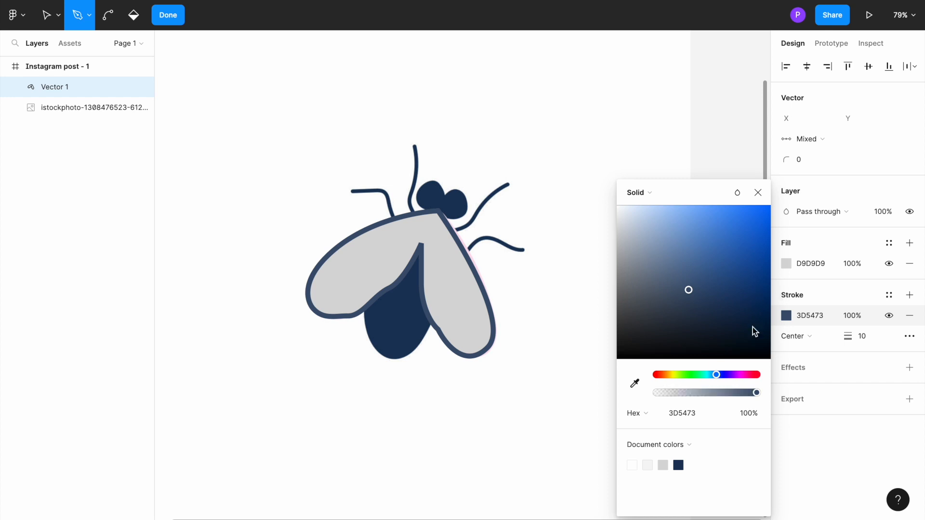
{"action": "left_click", "coordinate": [633, 386]}
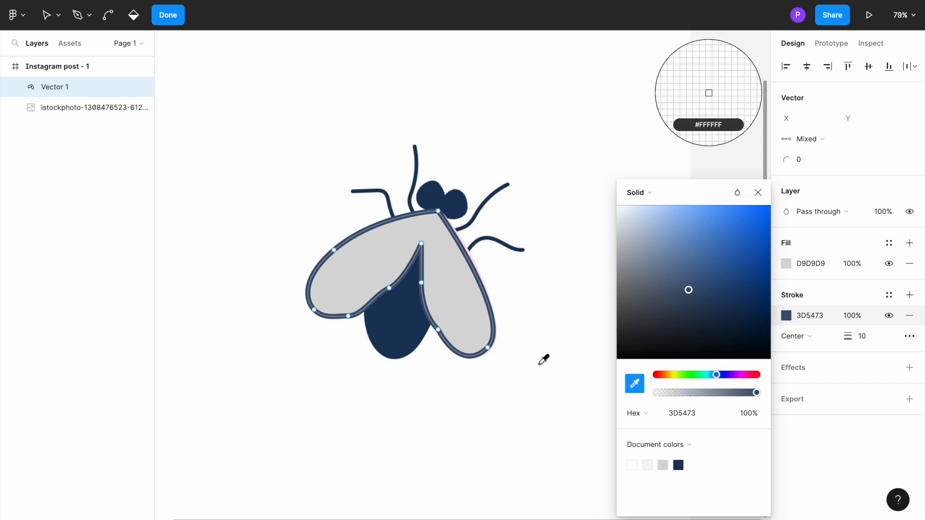
{"action": "left_click", "coordinate": [399, 251]}
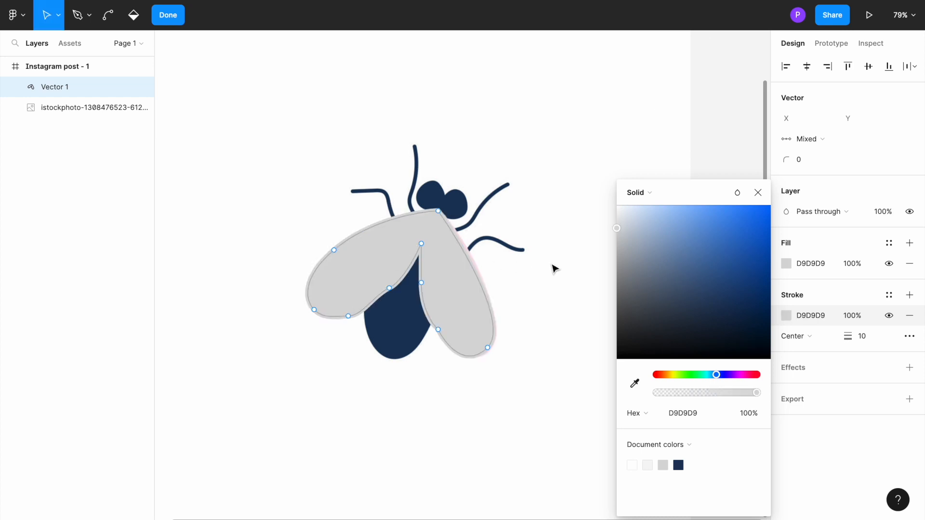
{"action": "left_click", "coordinate": [758, 193]}
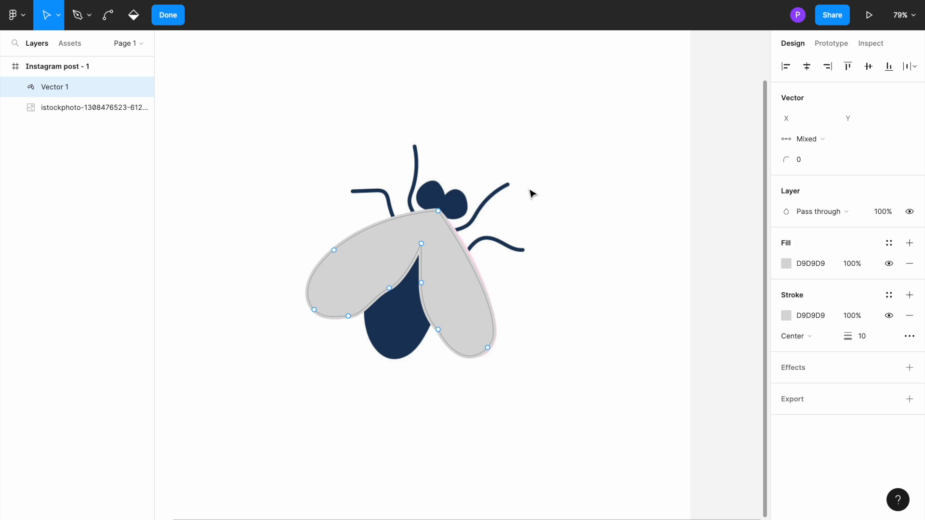
Bring the reference insect image in front of the traced wing shape.
{"action": "left_click", "coordinate": [449, 206]}
{"action": "right_click", "coordinate": [449, 206]}
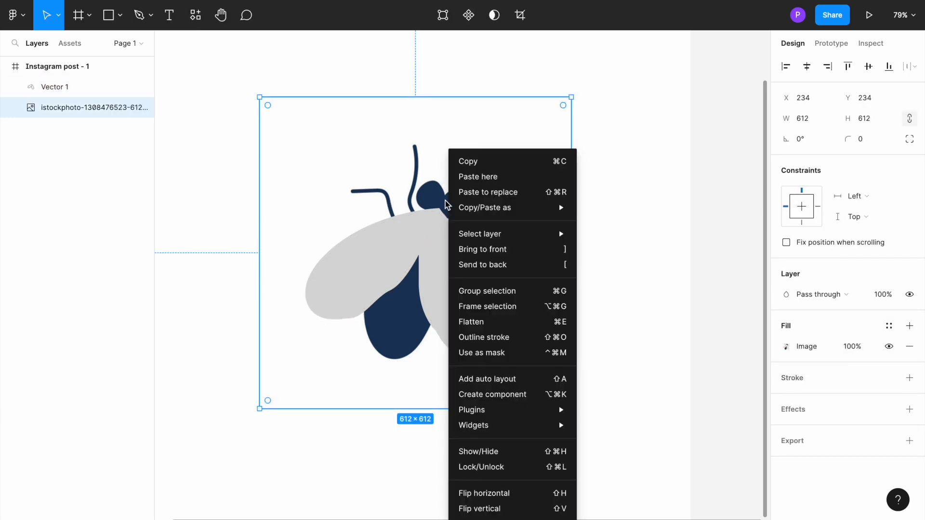
{"action": "left_click", "coordinate": [475, 250]}
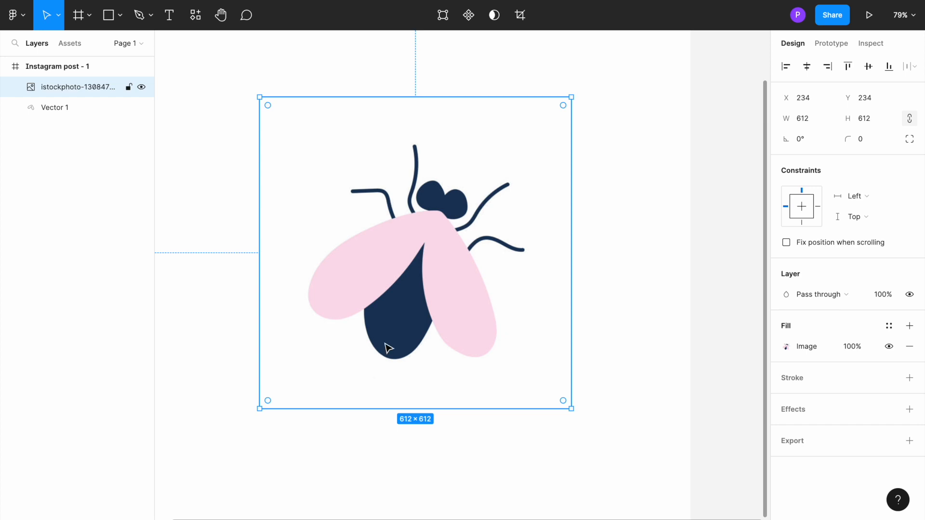
Start a new Pen path at the notch between the wings and trace the abdomen's left edge in curves down to its lowest point.
{"action": "left_click", "coordinate": [140, 17]}
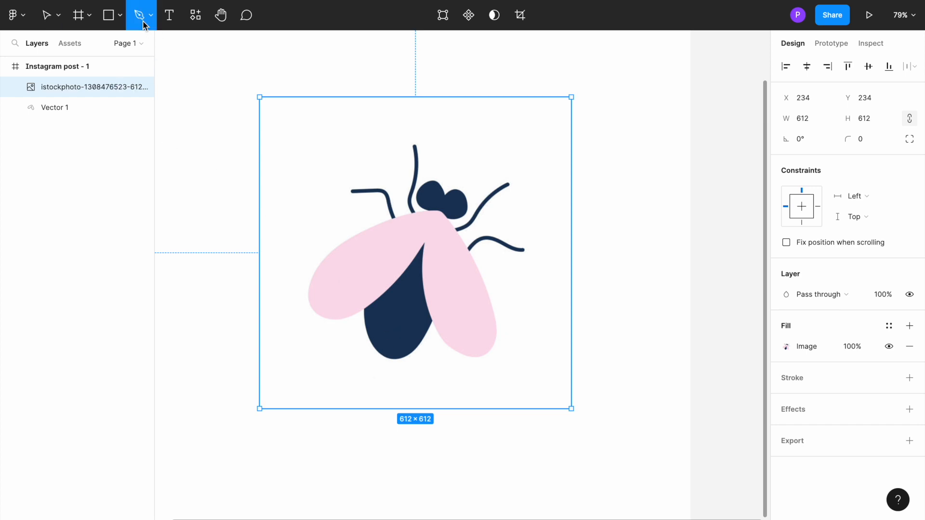
{"action": "left_click", "coordinate": [424, 244]}
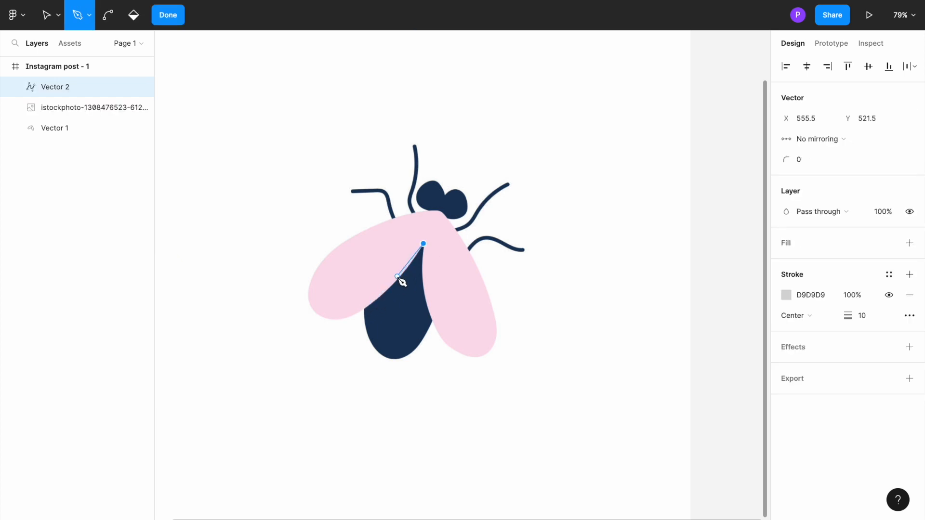
{"action": "left_click_drag", "start_coordinate": [395, 284], "coordinate": [386, 285]}
{"action": "left_click", "coordinate": [365, 308]}
{"action": "left_click_drag", "start_coordinate": [365, 309], "coordinate": [353, 308]}
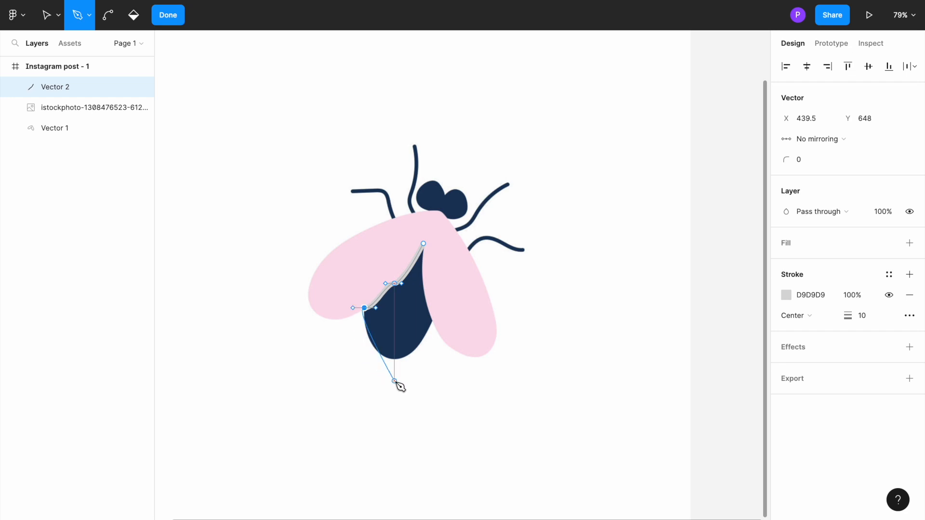
{"action": "left_click", "coordinate": [387, 358]}
{"action": "left_click_drag", "start_coordinate": [391, 361], "coordinate": [407, 359]}
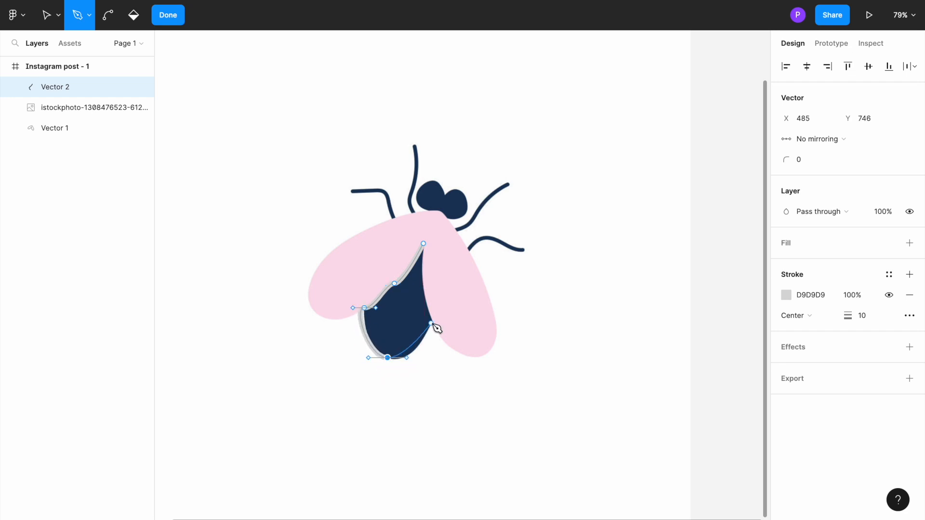
Trace the abdomen's right edge with a curved point beside the right wing and close the path at the notch between the wings.
{"action": "left_click", "coordinate": [433, 321]}
{"action": "left_click_drag", "start_coordinate": [432, 320], "coordinate": [432, 300]}
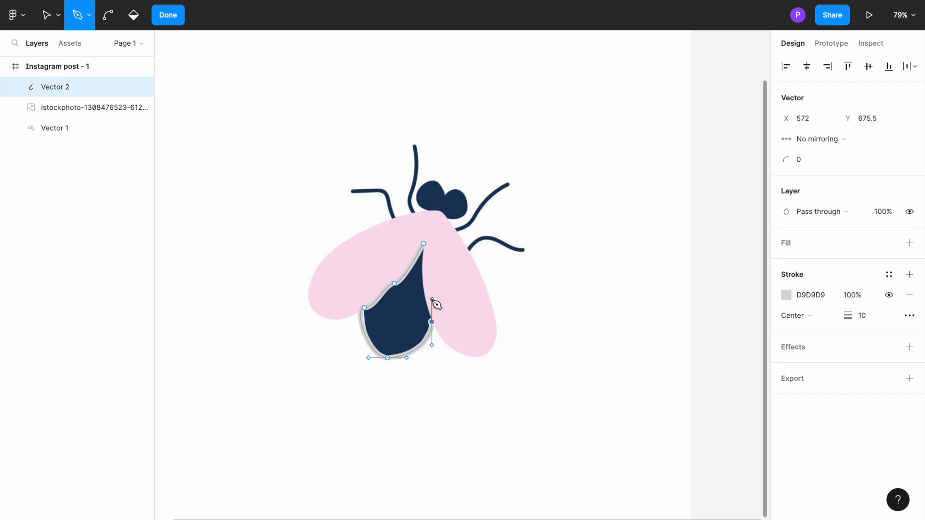
{"action": "left_click", "coordinate": [423, 243]}
{"action": "key", "text": "ctrl+z"}
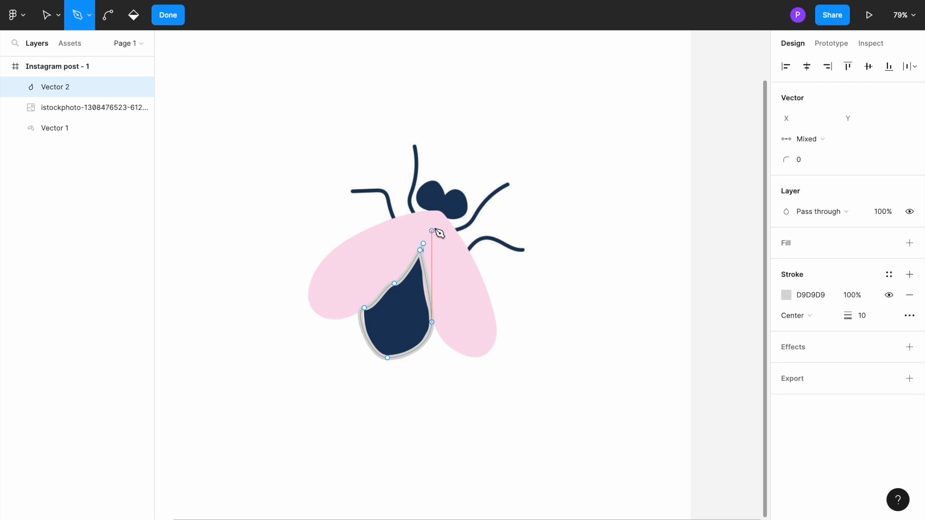
{"action": "key", "text": "ctrl+z"}
{"action": "left_click", "coordinate": [423, 244]}
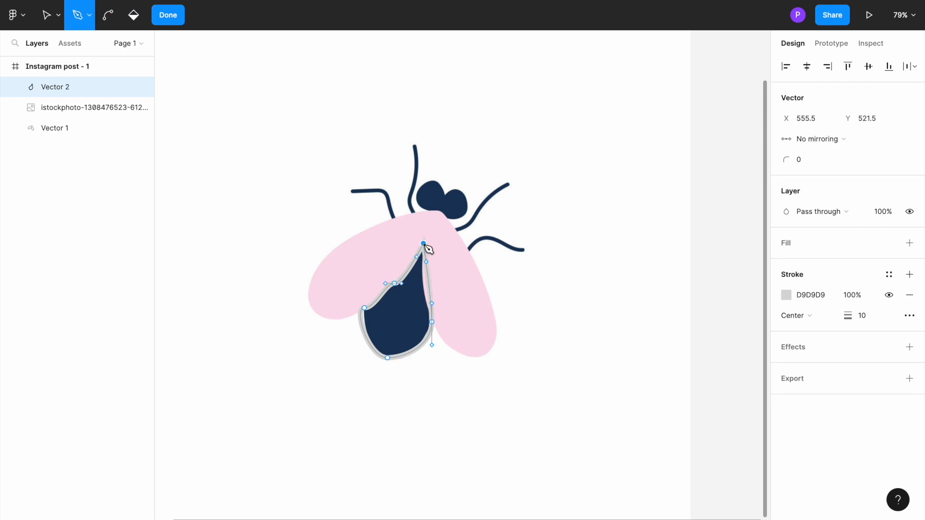
{"action": "left_click_drag", "start_coordinate": [425, 244], "coordinate": [432, 244]}
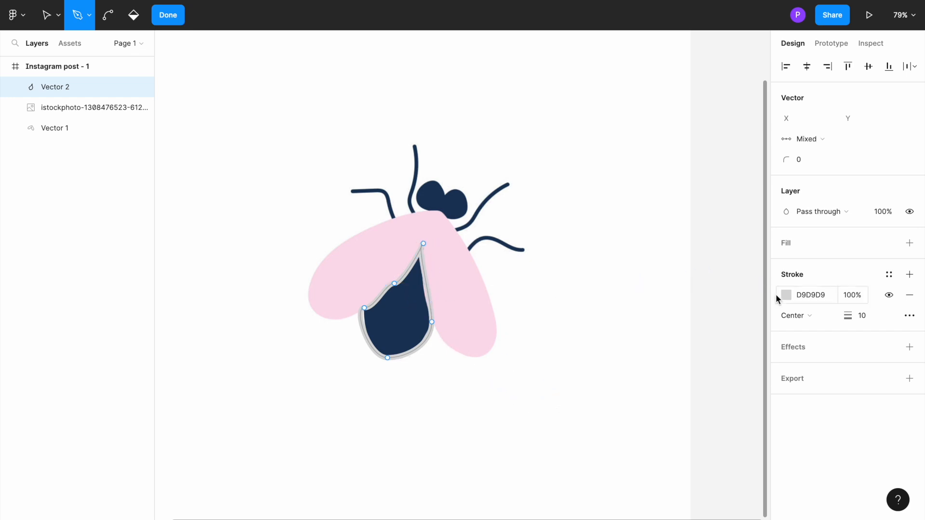
Add a fill to the abdomen shape and set it to the very dark blue 181D29.
{"action": "left_click", "coordinate": [909, 243]}
{"action": "left_click", "coordinate": [786, 262]}
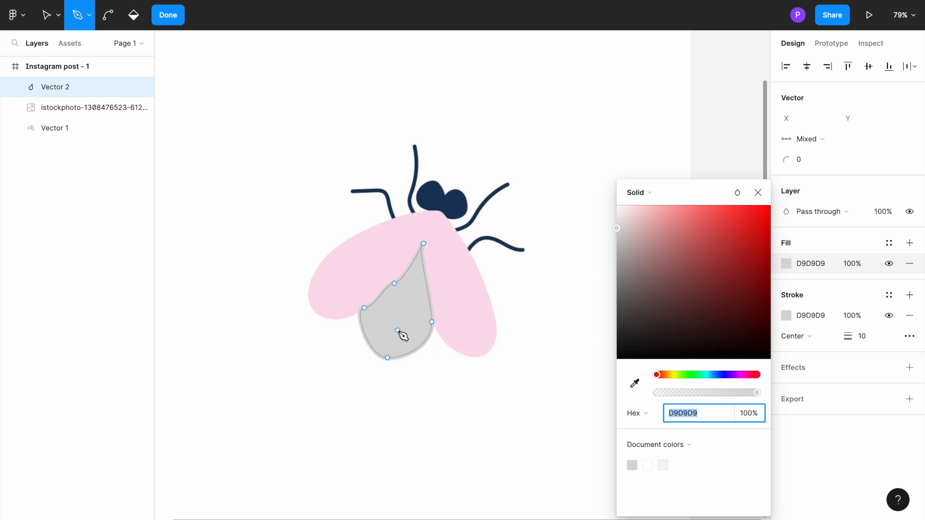
{"action": "left_click", "coordinate": [814, 240]}
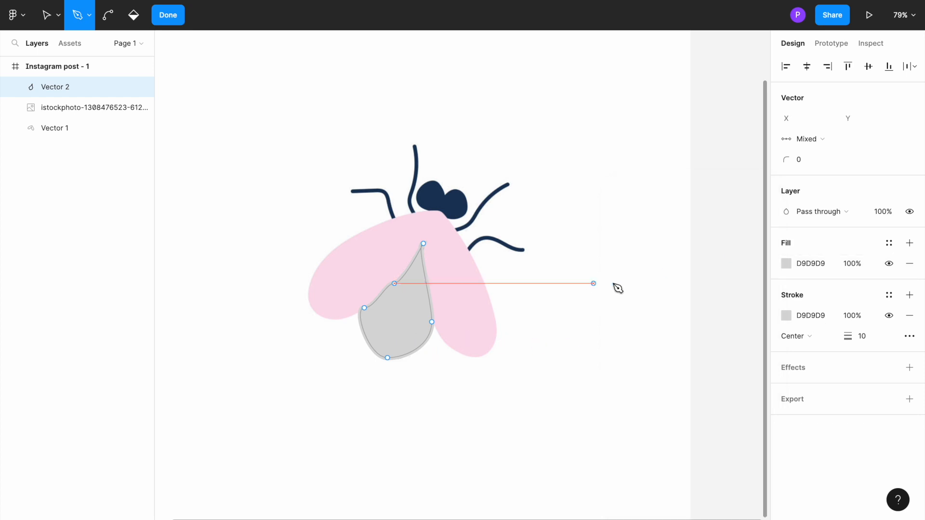
{"action": "left_click", "coordinate": [785, 263]}
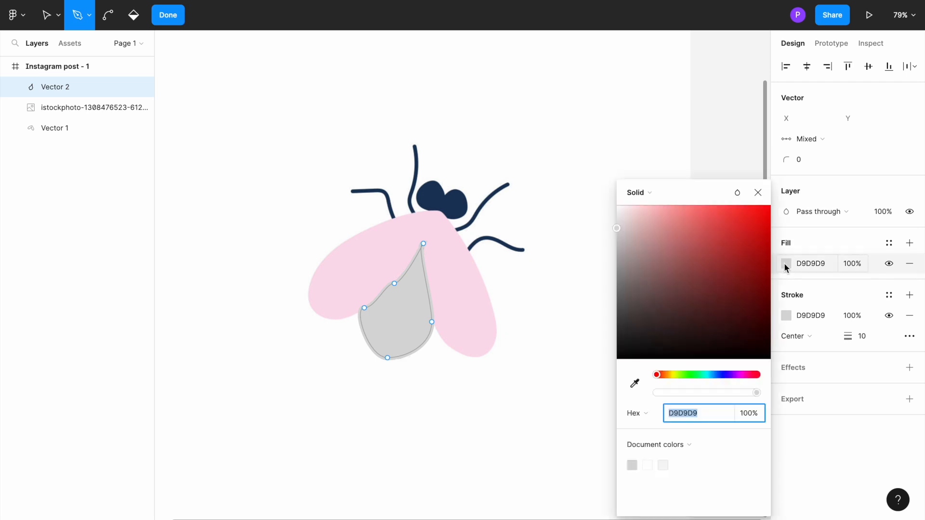
{"action": "left_click", "coordinate": [718, 376]}
{"action": "left_click_drag", "start_coordinate": [671, 298], "coordinate": [681, 334]}
Match the abdomen's stroke to its 181D29 fill with the eyedropper and leave vector editing.
{"action": "left_click", "coordinate": [785, 314]}
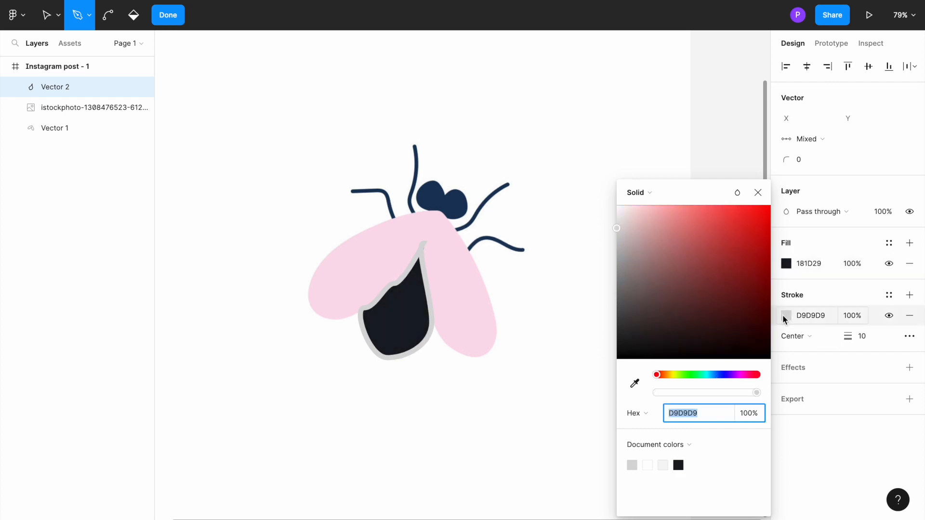
{"action": "left_click", "coordinate": [634, 384]}
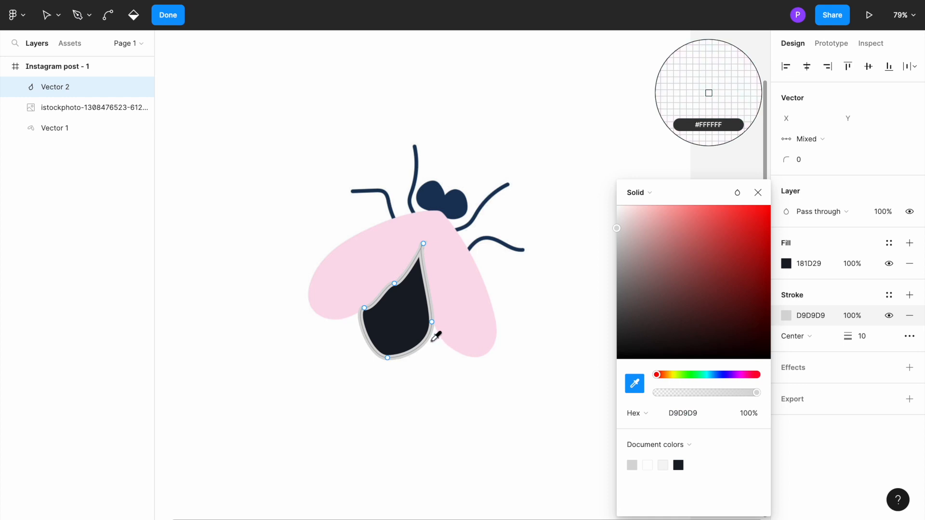
{"action": "left_click", "coordinate": [412, 326]}
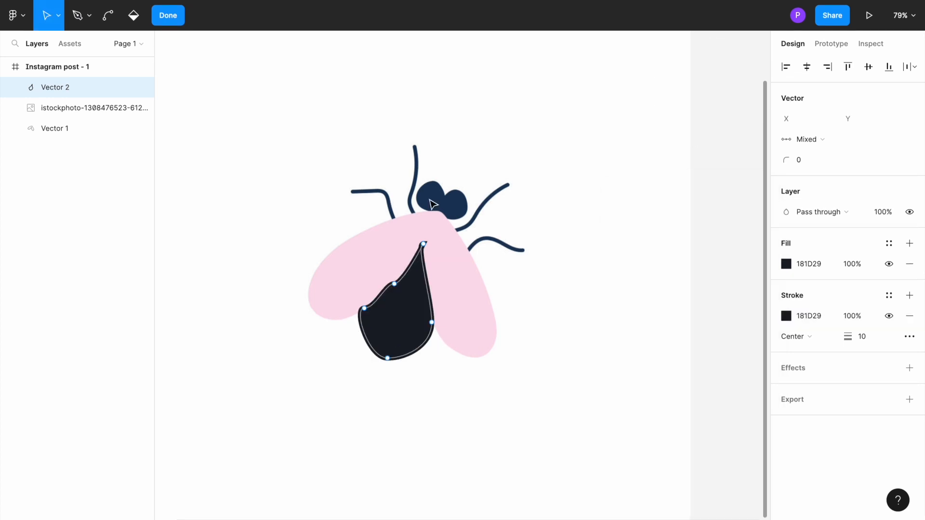
{"action": "key", "text": "Escape"}
Bring the reference insect image in front of the abdomen and wing shapes.
{"action": "left_click", "coordinate": [432, 151]}
{"action": "right_click", "coordinate": [432, 151]}
{"action": "mouse_move", "coordinate": [459, 238]}
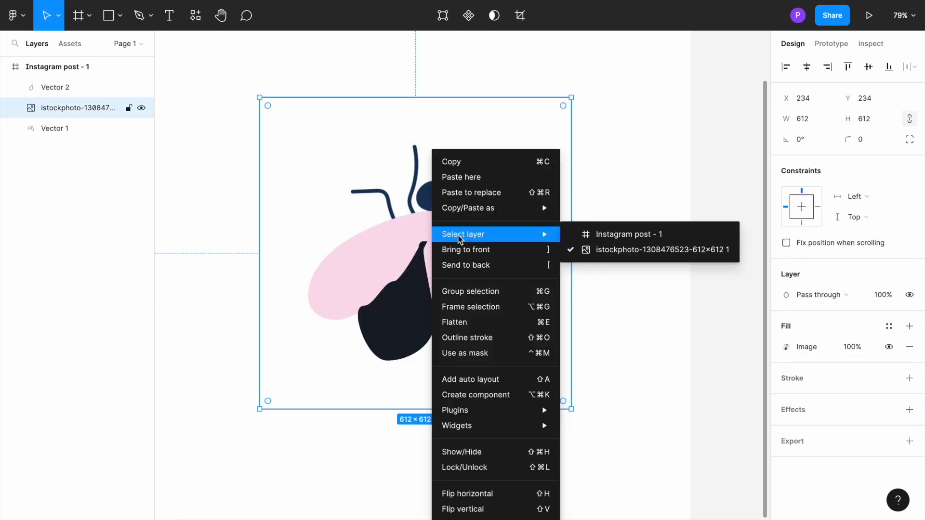
{"action": "left_click", "coordinate": [464, 259]}
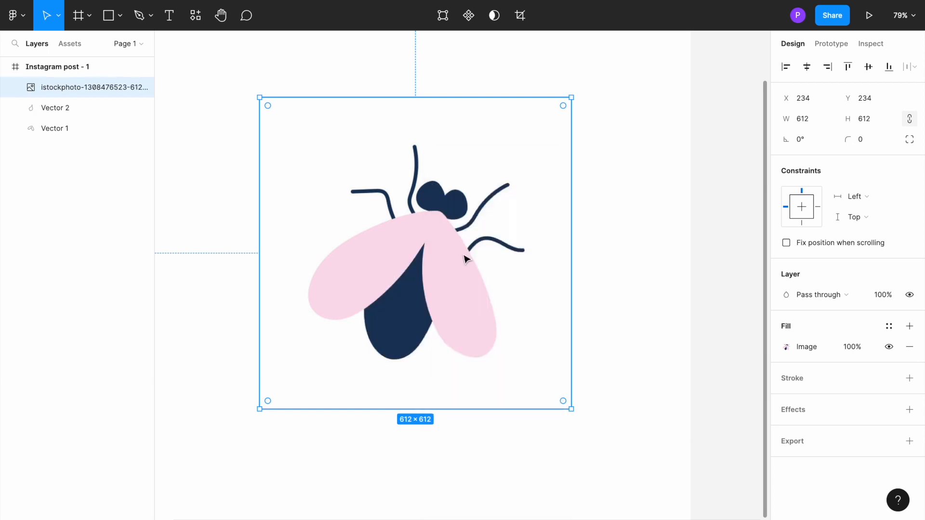
Start a Pen path at the head's base with a short straight segment and curve it up the left lobe's outer side.
{"action": "scroll", "coordinate": [443, 184], "scroll_direction": "up", "scroll_amount": 5}
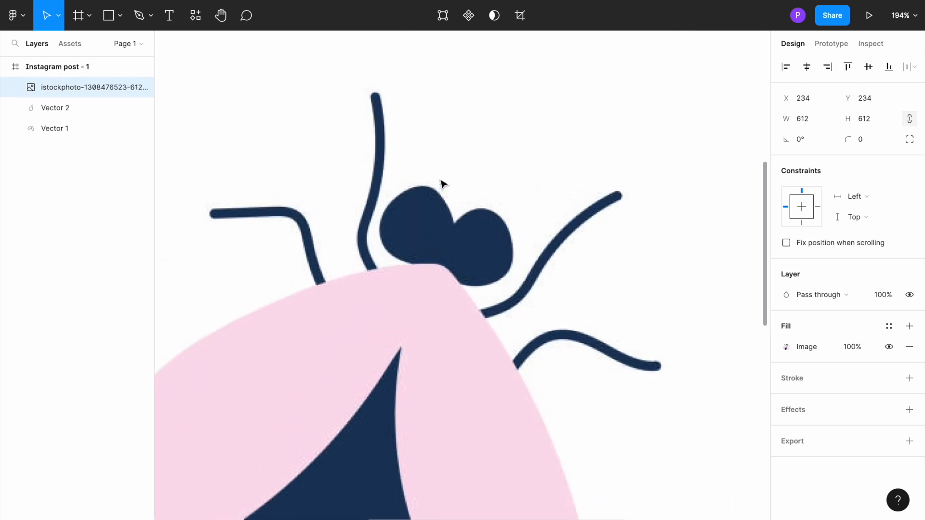
{"action": "scroll", "coordinate": [442, 183], "scroll_direction": "up", "scroll_amount": 4}
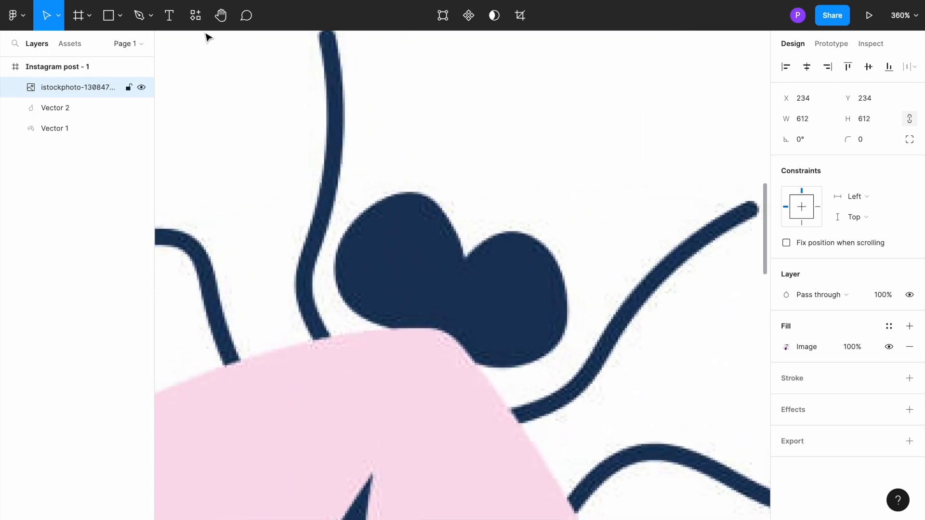
{"action": "left_click", "coordinate": [149, 19]}
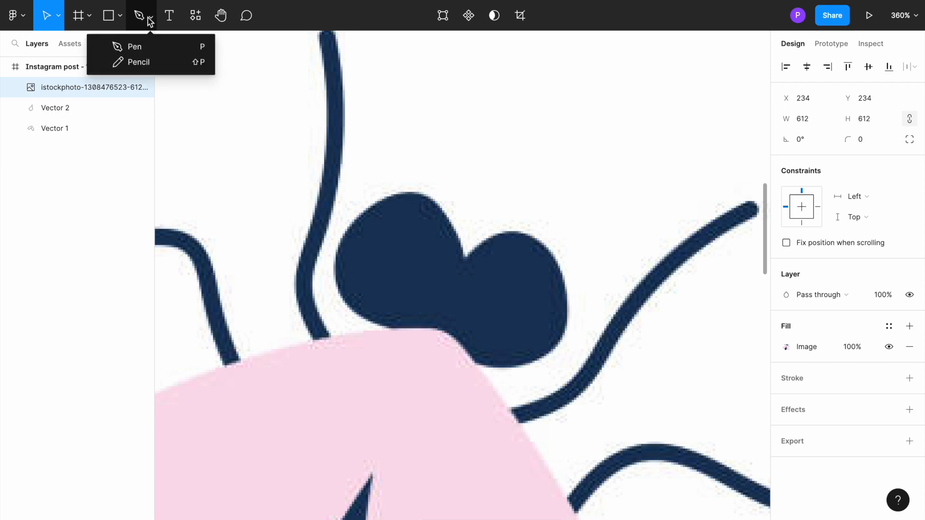
{"action": "left_click", "coordinate": [152, 42]}
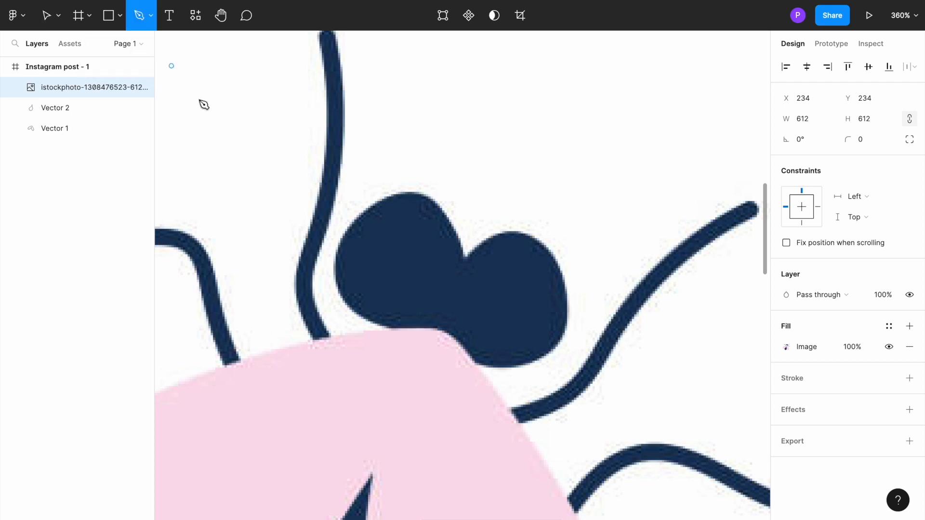
{"action": "left_click", "coordinate": [438, 327]}
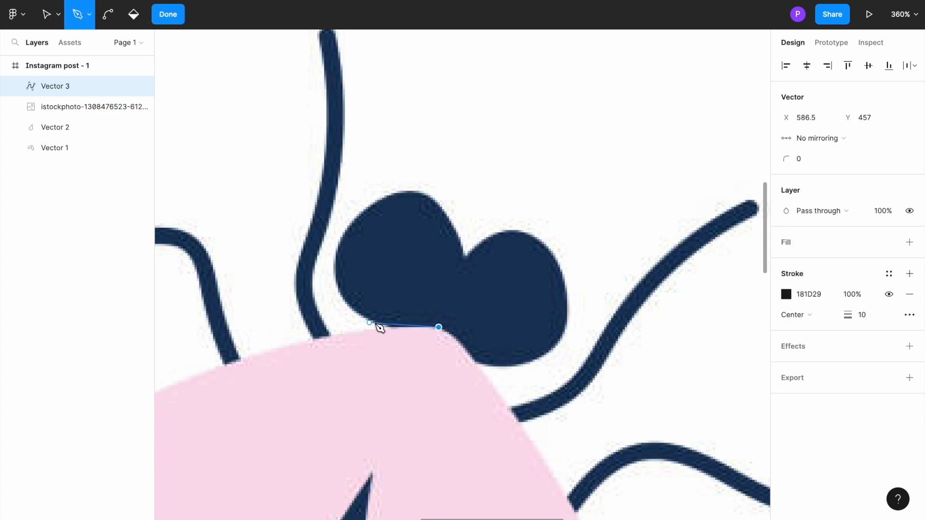
{"action": "left_click", "coordinate": [384, 328]}
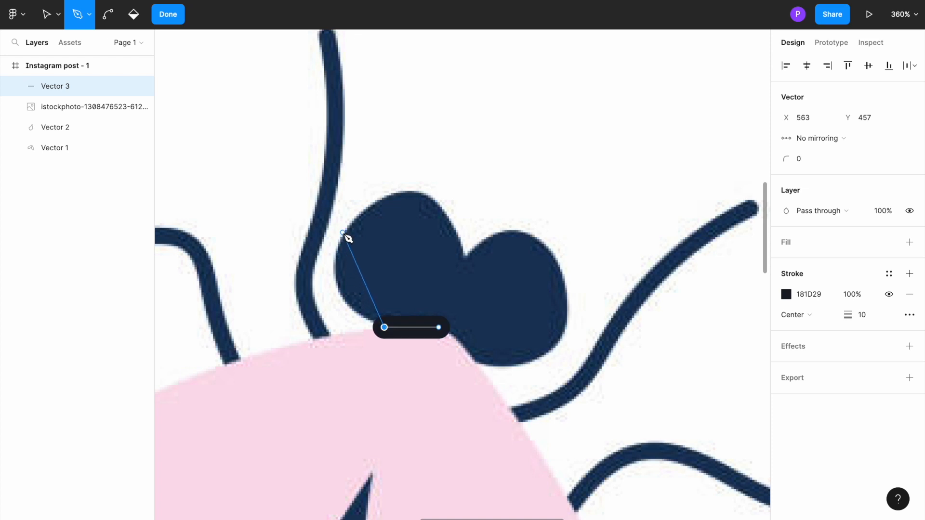
{"action": "mouse_move", "coordinate": [342, 233]}
{"action": "left_mouse_down"}
{"action": "mouse_move", "coordinate": [419, 188]}
{"action": "mouse_move", "coordinate": [392, 180]}
{"action": "mouse_move", "coordinate": [440, 209]}
{"action": "mouse_move", "coordinate": [466, 174]}
{"action": "left_mouse_up"}
Continue the head path in a curve over the left lobe's top to the notch between the two lobes.
{"action": "key", "text": "ctrl+z"}
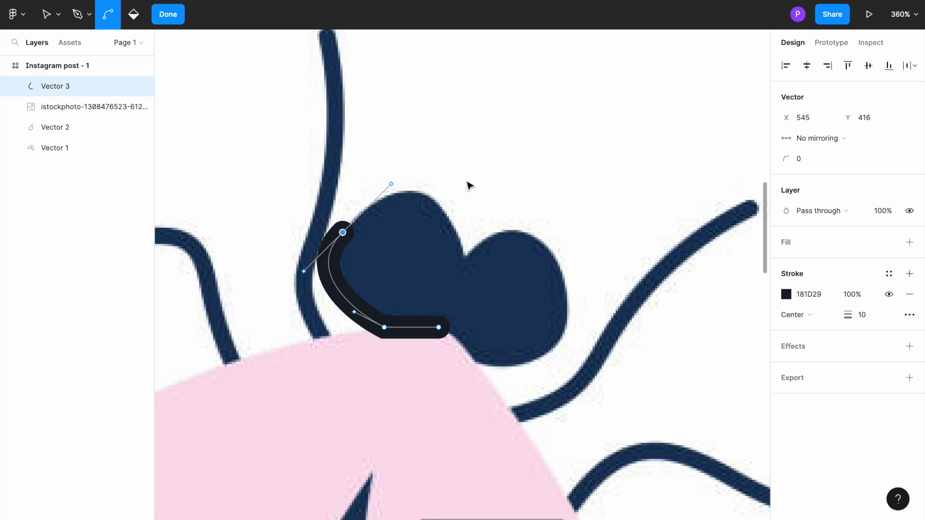
{"action": "mouse_move", "coordinate": [400, 175]}
{"action": "left_mouse_down"}
{"action": "mouse_move", "coordinate": [425, 202]}
{"action": "mouse_move", "coordinate": [373, 155]}
{"action": "mouse_move", "coordinate": [494, 206]}
{"action": "left_mouse_up"}
{"action": "key", "text": "ctrl+z"}
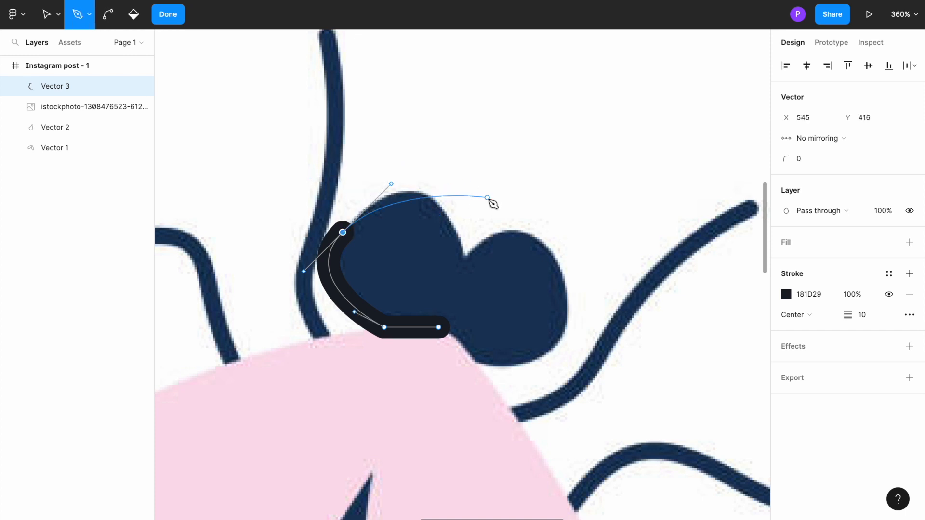
{"action": "left_click_drag", "start_coordinate": [465, 254], "coordinate": [466, 328]}
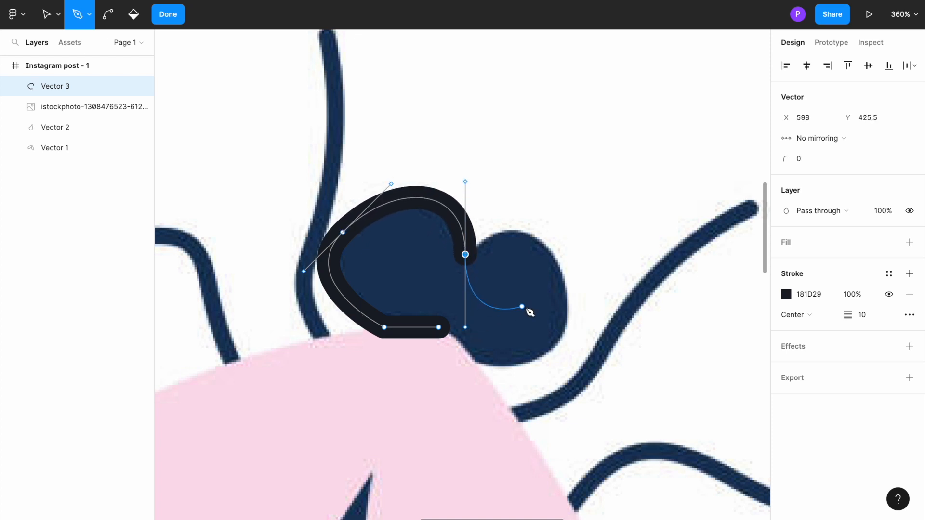
{"action": "left_click_drag", "start_coordinate": [559, 338], "coordinate": [479, 358]}
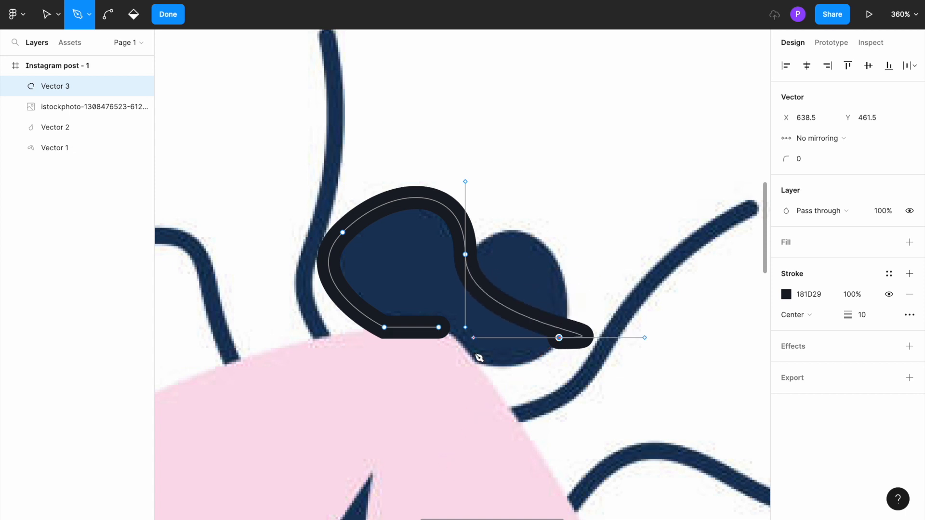
{"action": "key", "text": "ctrl+z"}
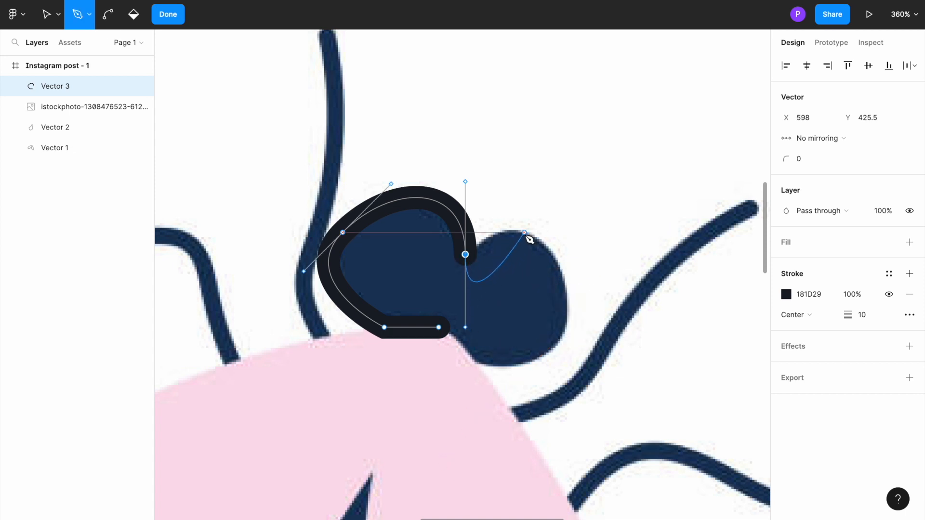
Curve the head path around the right lobe's outer side and close it at the starting point on the base.
{"action": "left_click_drag", "start_coordinate": [518, 232], "coordinate": [488, 411]}
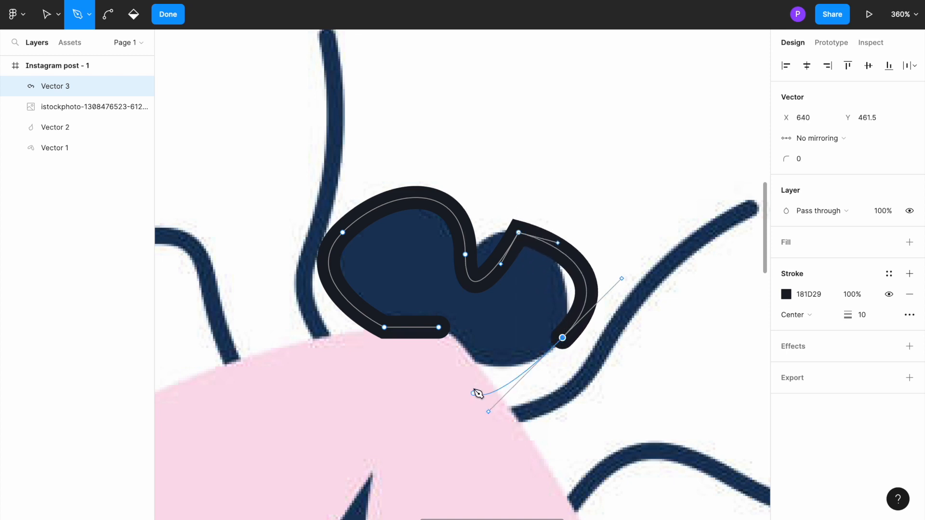
{"action": "left_click", "coordinate": [440, 328]}
Reshape the closed head outline by adjusting the curve handles at the notch and at the right lobe's top point.
{"action": "left_click", "coordinate": [519, 233]}
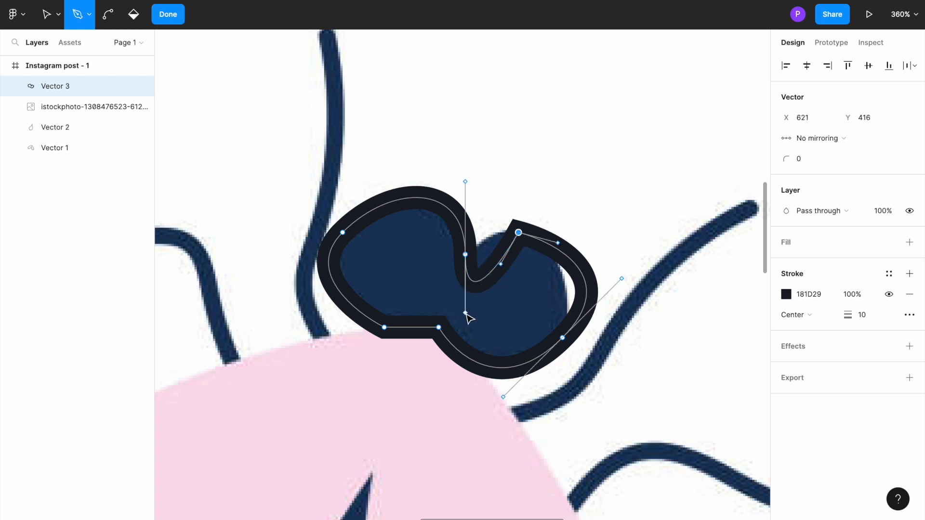
{"action": "left_click_drag", "start_coordinate": [465, 313], "coordinate": [470, 259]}
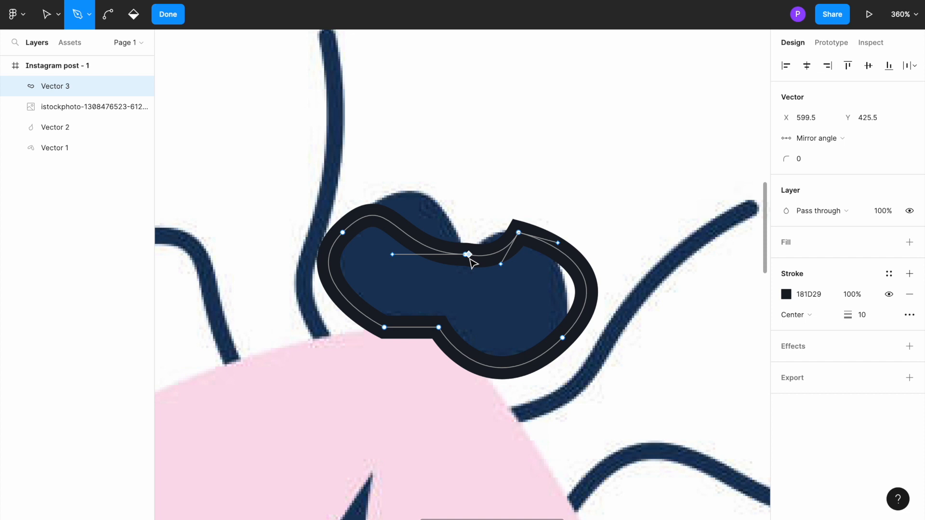
{"action": "left_click", "coordinate": [392, 255]}
{"action": "left_click_drag", "start_coordinate": [393, 256], "coordinate": [412, 192]}
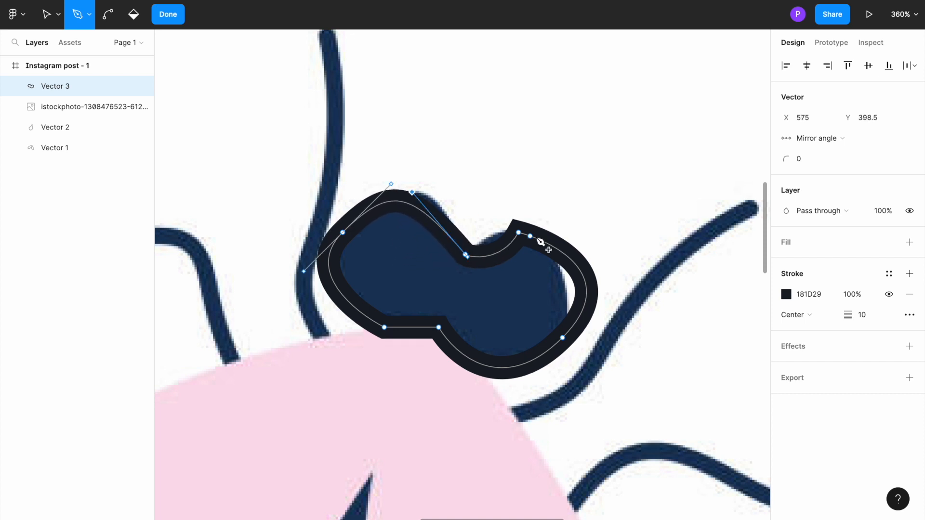
{"action": "left_click_drag", "start_coordinate": [520, 233], "coordinate": [569, 217]}
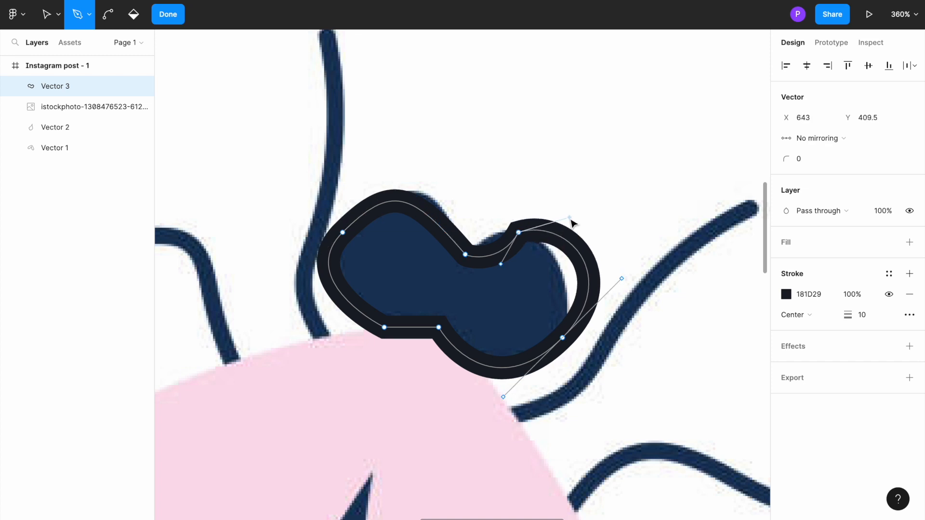
{"action": "left_click_drag", "start_coordinate": [502, 265], "coordinate": [475, 241]}
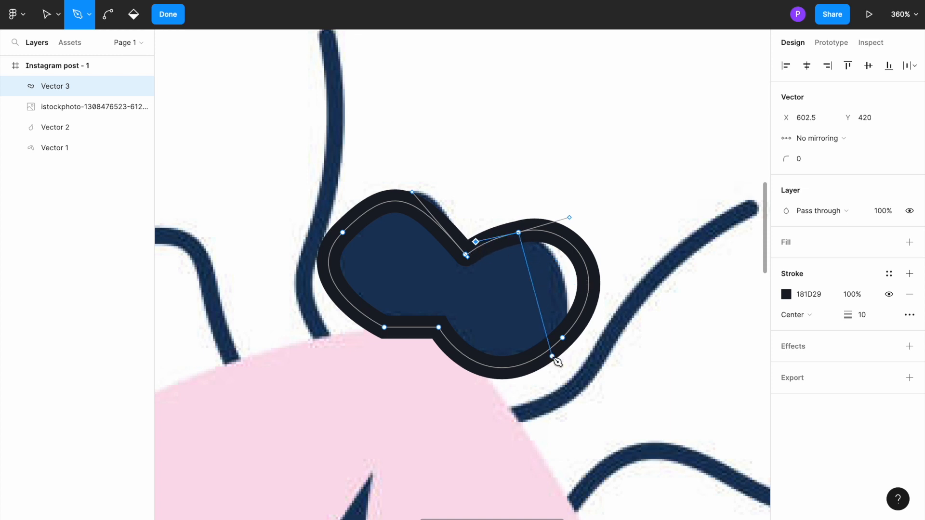
{"action": "left_click", "coordinate": [525, 276]}
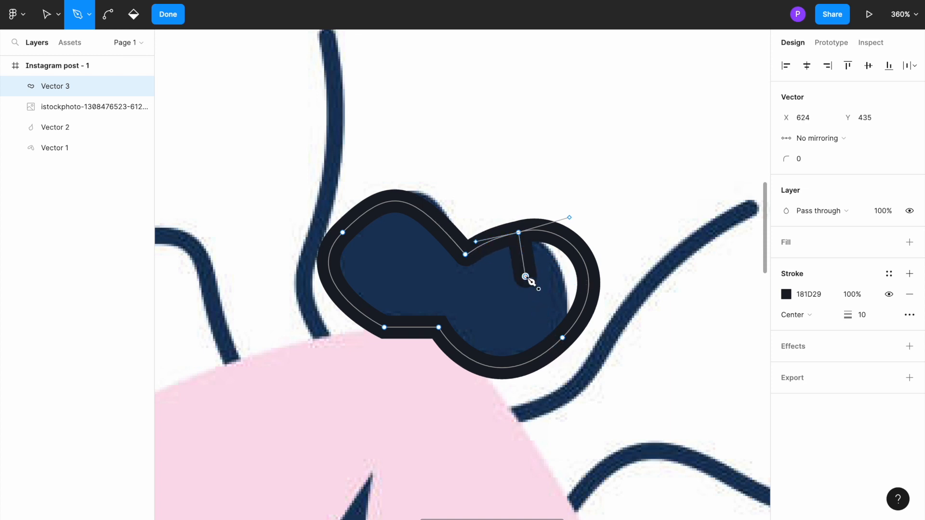
{"action": "key", "text": "ctrl+z"}
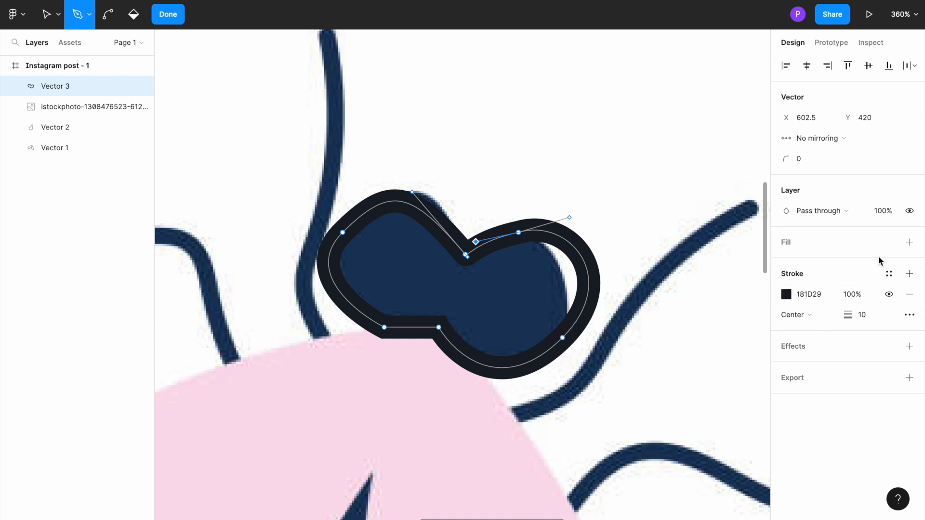
Add a solid fill to the head shape and set its colour to the dark 202026.
{"action": "left_click", "coordinate": [909, 243]}
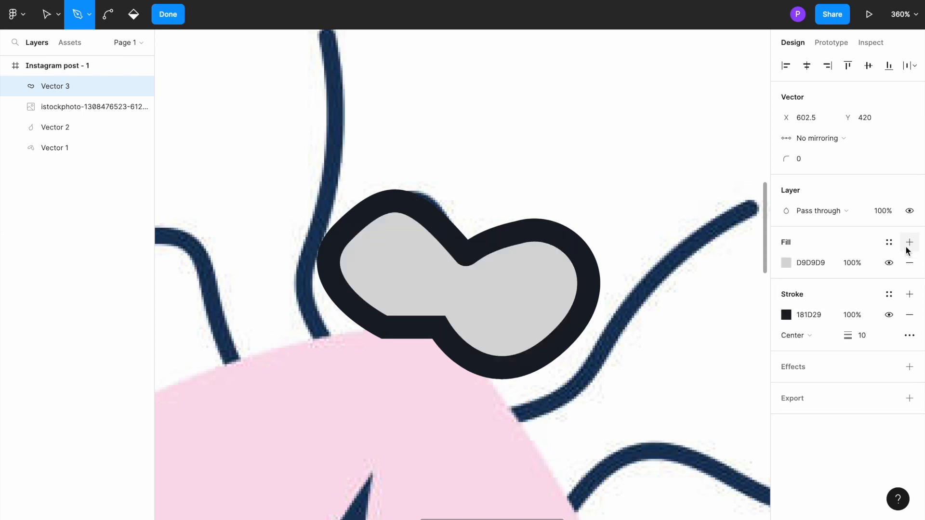
{"action": "left_click", "coordinate": [787, 264]}
{"action": "left_click_drag", "start_coordinate": [677, 324], "coordinate": [633, 339]}
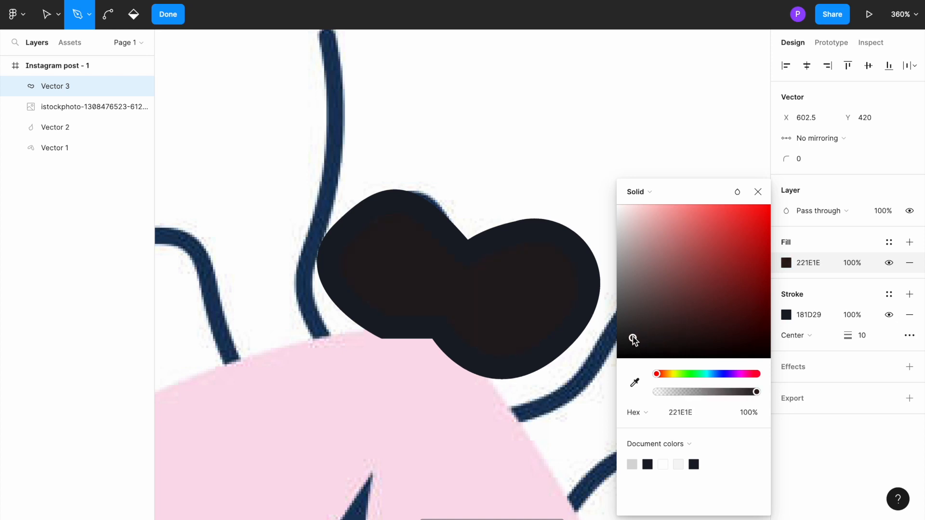
{"action": "left_click", "coordinate": [724, 374]}
{"action": "left_click_drag", "start_coordinate": [649, 339], "coordinate": [641, 338]}
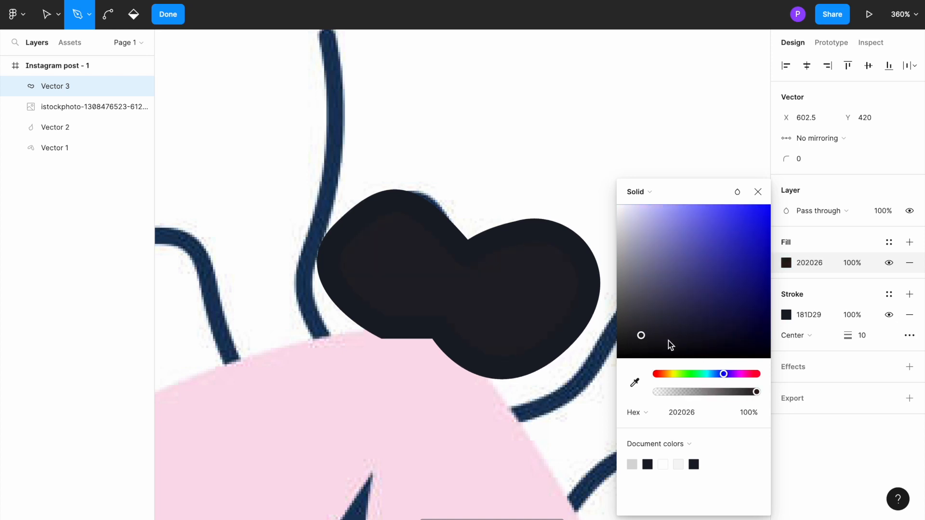
Match the head's stroke to its 202026 fill with the eyedropper and leave vector editing.
{"action": "left_click", "coordinate": [790, 313]}
{"action": "left_click", "coordinate": [635, 383]}
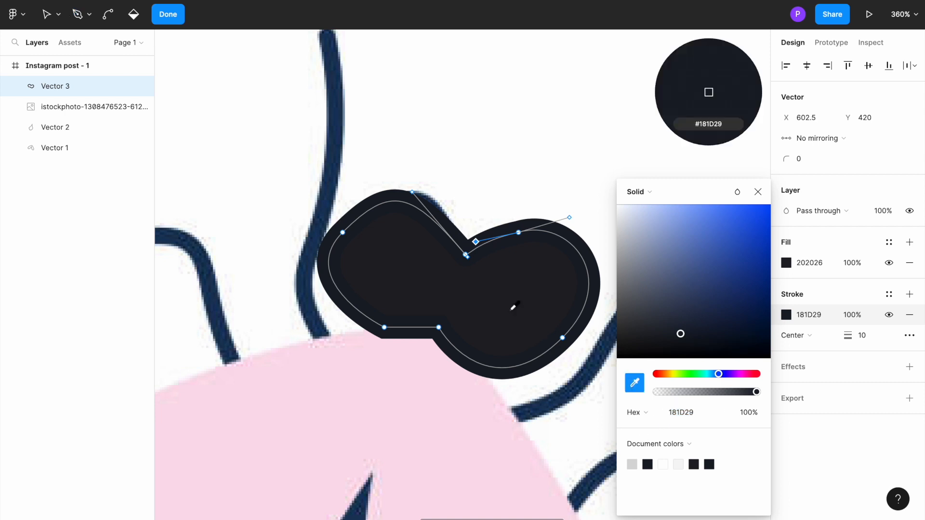
{"action": "left_click", "coordinate": [484, 279]}
{"action": "left_click", "coordinate": [477, 155]}
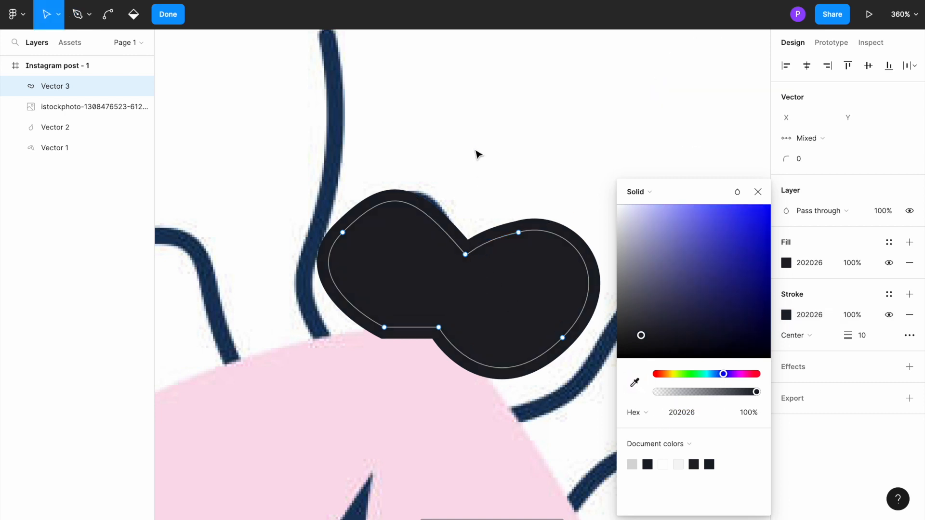
{"action": "left_click", "coordinate": [478, 154]}
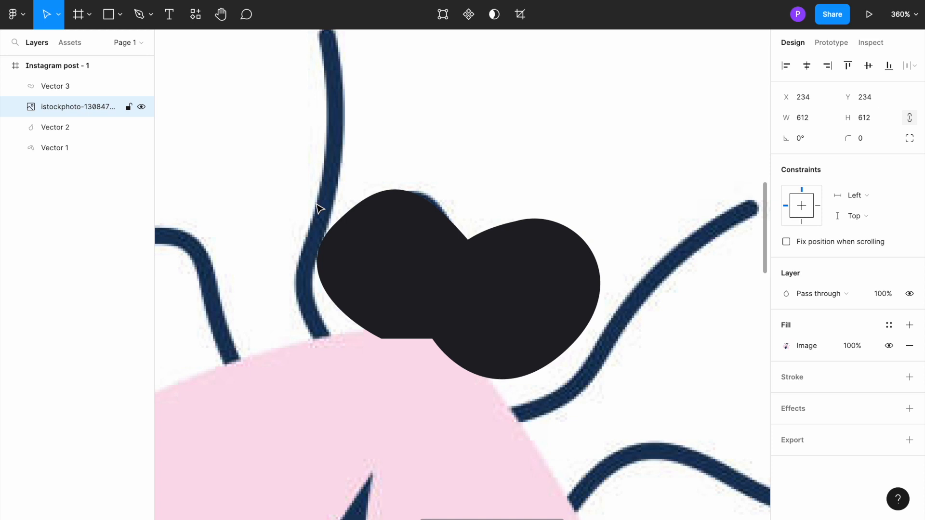
Bring the reference insect image in front of the head shape.
{"action": "double_click", "coordinate": [320, 208]}
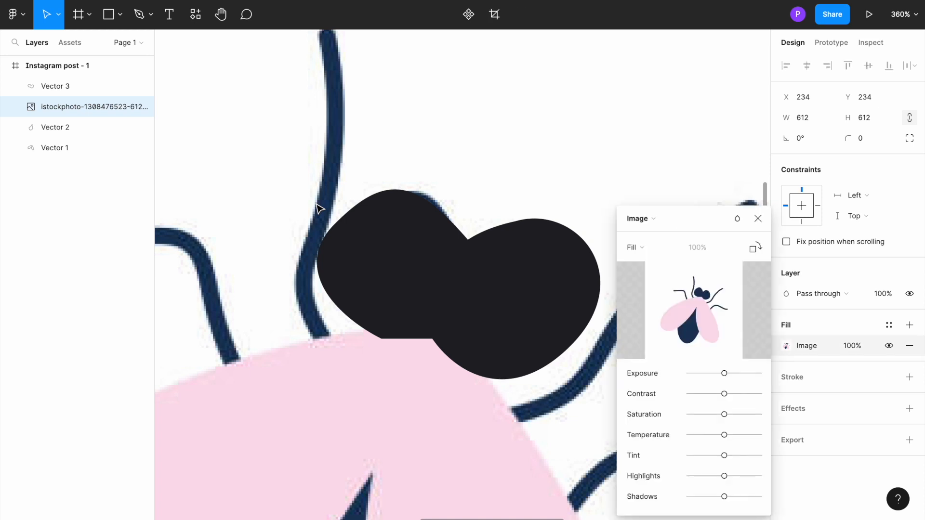
{"action": "left_click", "coordinate": [758, 220]}
{"action": "right_click", "coordinate": [336, 198]}
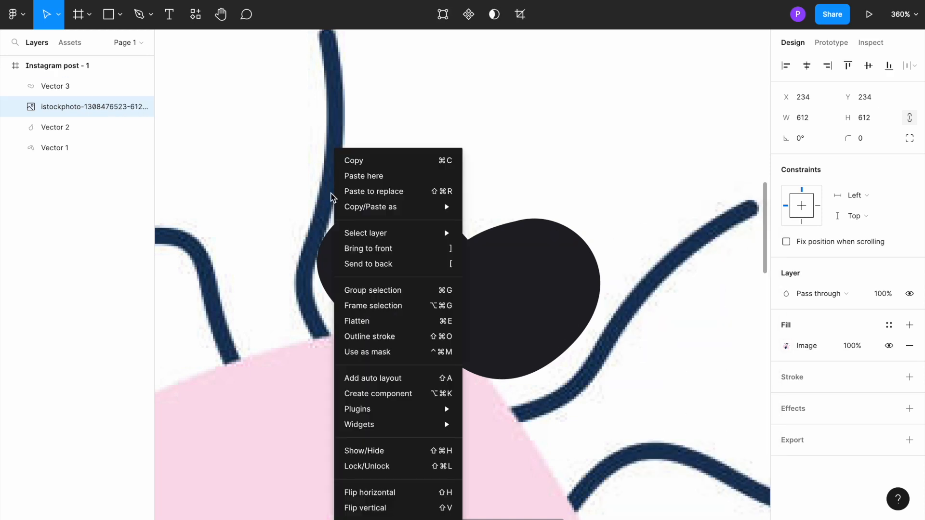
{"action": "left_click", "coordinate": [382, 249]}
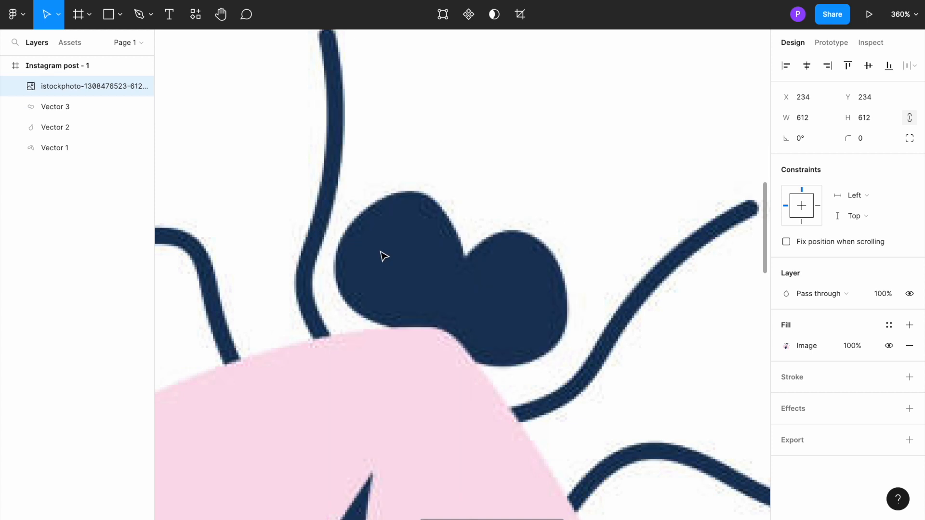
Trace the upright leg beside the head's left lobe as an open curved Pen path from the wing to its tip.
{"action": "scroll", "coordinate": [384, 255], "scroll_direction": "down", "scroll_amount": 5}
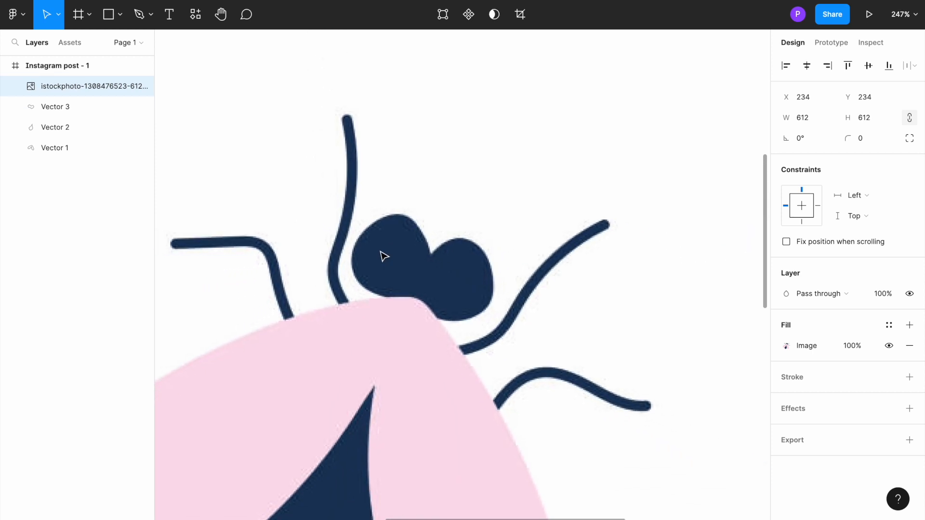
{"action": "scroll", "coordinate": [382, 255], "scroll_direction": "right", "scroll_amount": 2}
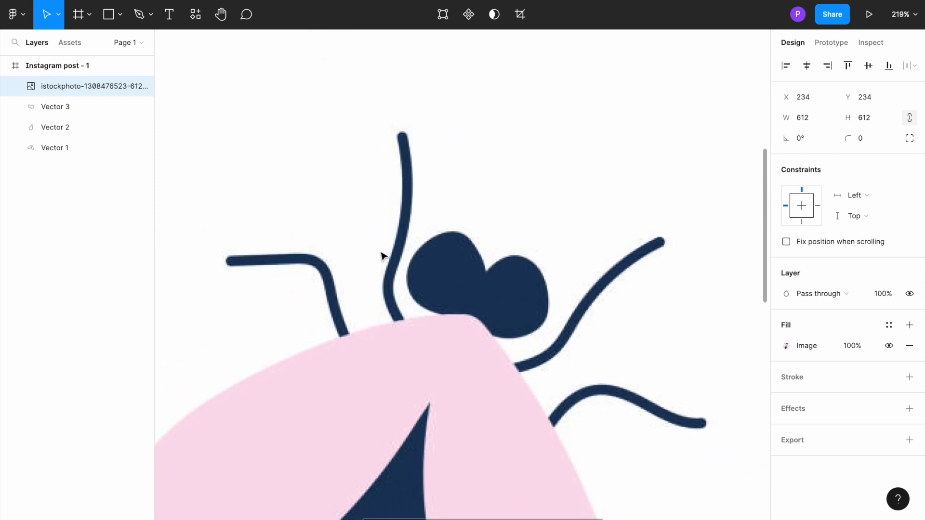
{"action": "left_click", "coordinate": [140, 14]}
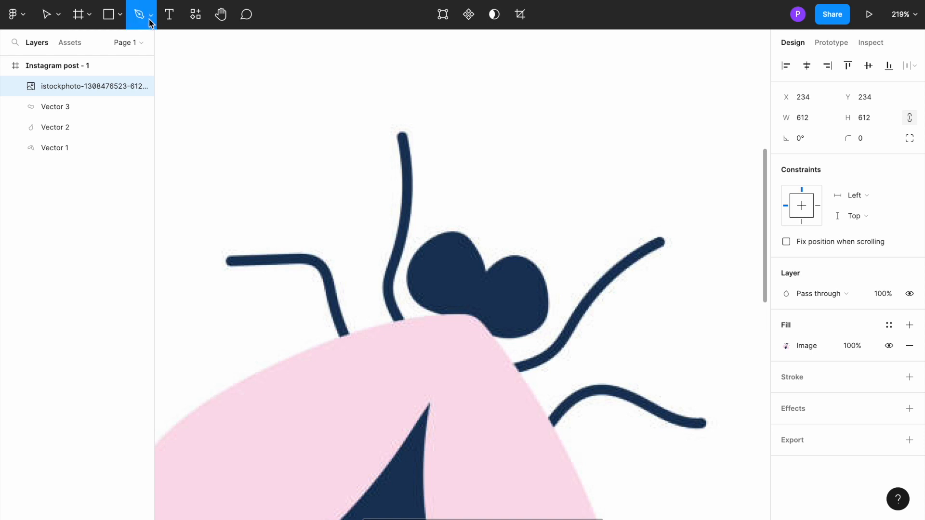
{"action": "left_click", "coordinate": [151, 17]}
{"action": "left_click", "coordinate": [143, 42]}
{"action": "left_click", "coordinate": [401, 320]}
{"action": "left_click_drag", "start_coordinate": [387, 281], "coordinate": [405, 265]}
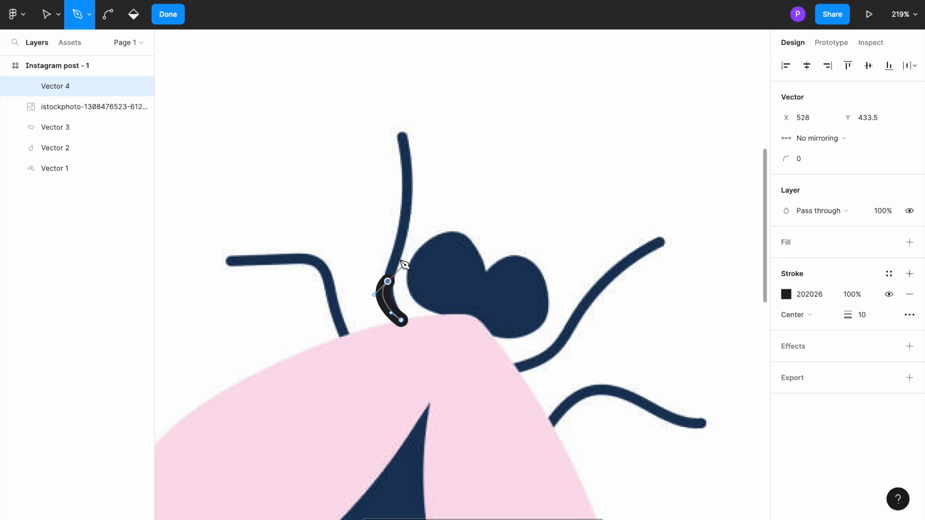
{"action": "left_click_drag", "start_coordinate": [406, 212], "coordinate": [406, 190]}
{"action": "left_click", "coordinate": [401, 138]}
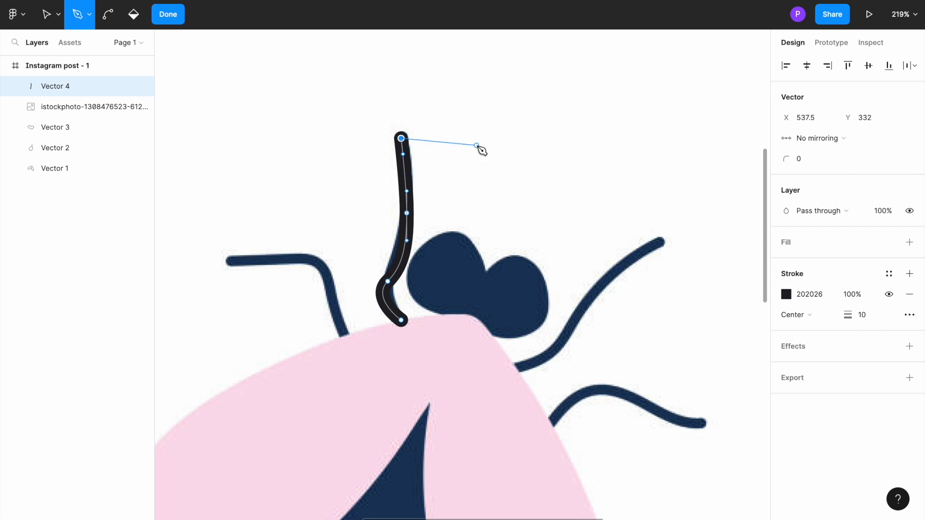
{"action": "key", "text": "Escape"}
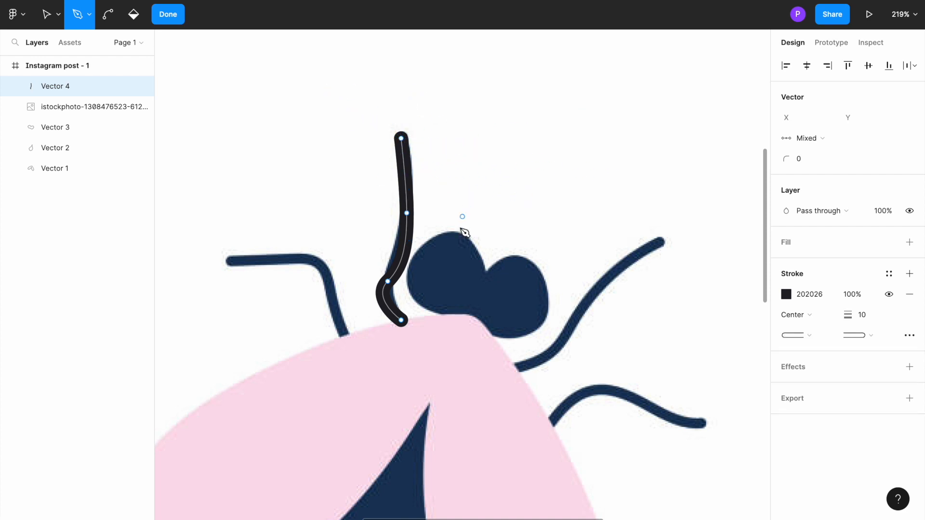
Set the traced leg's stroke colour to dark blue 23234F.
{"action": "left_click", "coordinate": [786, 294]}
{"action": "left_click_drag", "start_coordinate": [727, 315], "coordinate": [702, 313]}
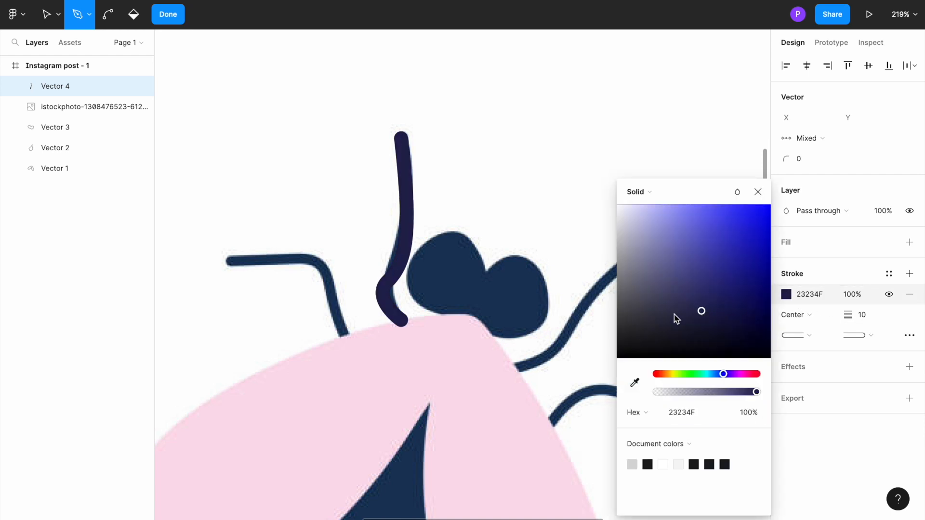
{"action": "left_click_drag", "start_coordinate": [352, 173], "coordinate": [355, 188]}
{"action": "key", "text": "Escape"}
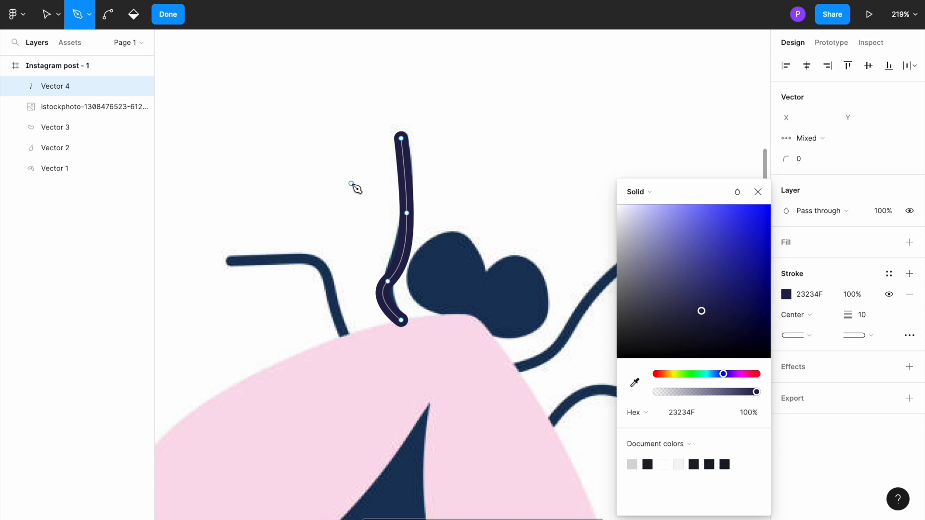
{"action": "left_click", "coordinate": [758, 192]}
Try to paste a copy of the traced leg inside vector editing, and leave vector editing with the leg selected.
{"action": "left_click", "coordinate": [408, 195]}
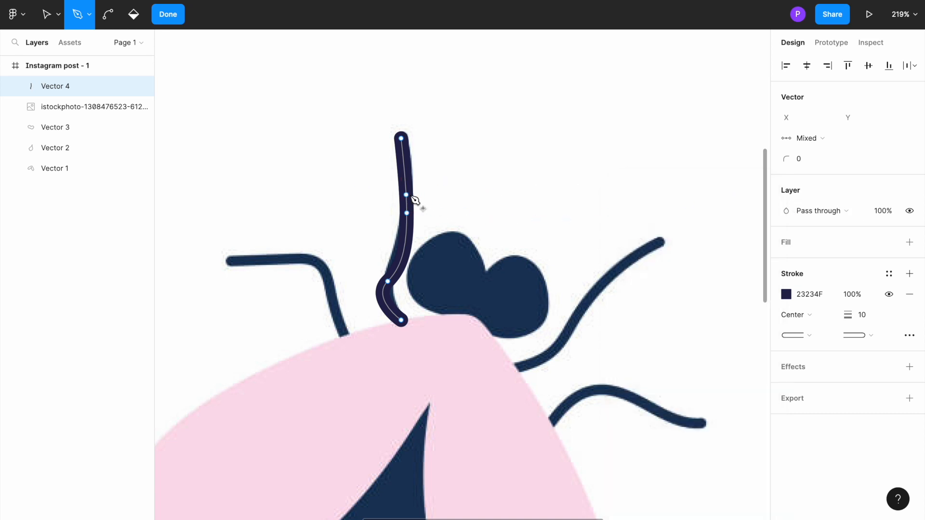
{"action": "key", "text": "ctrl"}
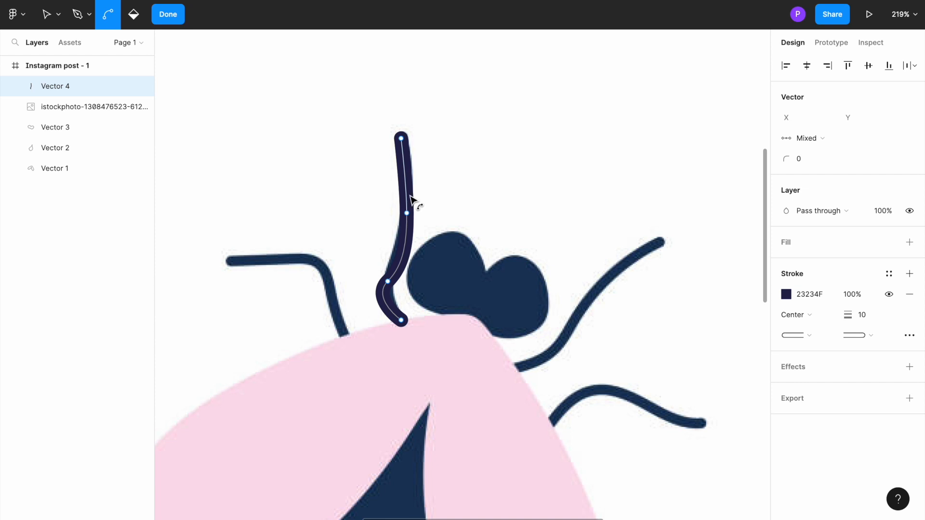
{"action": "key", "text": "ctrl+v"}
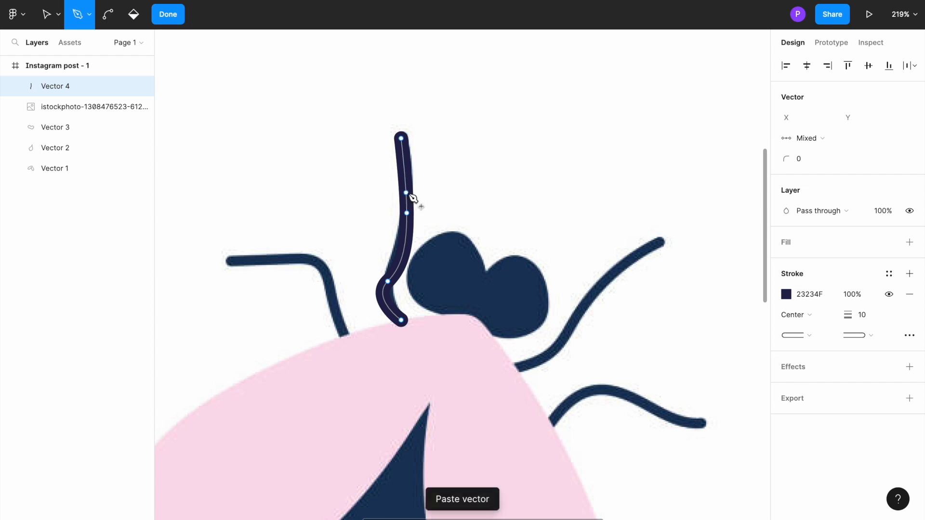
{"action": "left_click_drag", "start_coordinate": [406, 195], "coordinate": [384, 194]}
{"action": "key", "text": "Escape"}
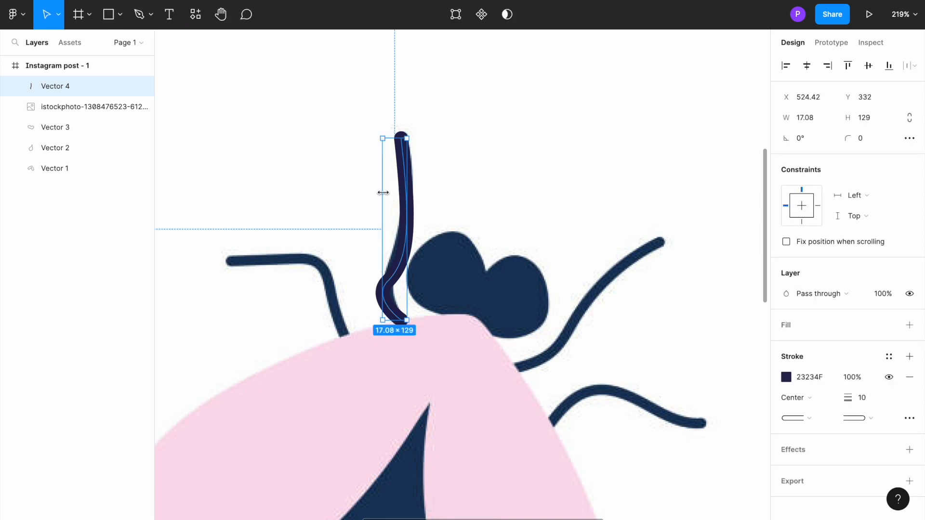
Paste a copy of the leg, rotate it to 32.61° and place its base on the reference's bent left leg.
{"action": "left_click_drag", "start_coordinate": [407, 207], "coordinate": [343, 219]}
{"action": "key", "text": "ctrl+v"}
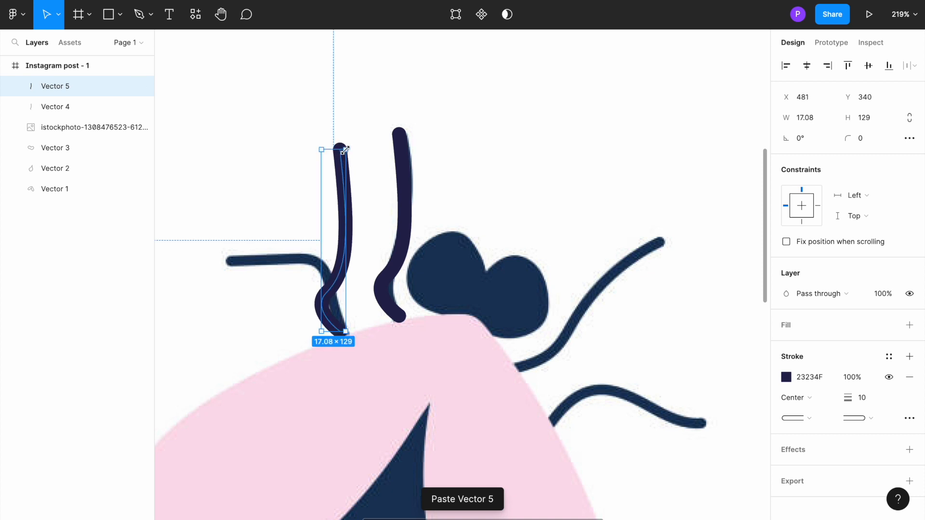
{"action": "left_click_drag", "start_coordinate": [343, 144], "coordinate": [284, 125]}
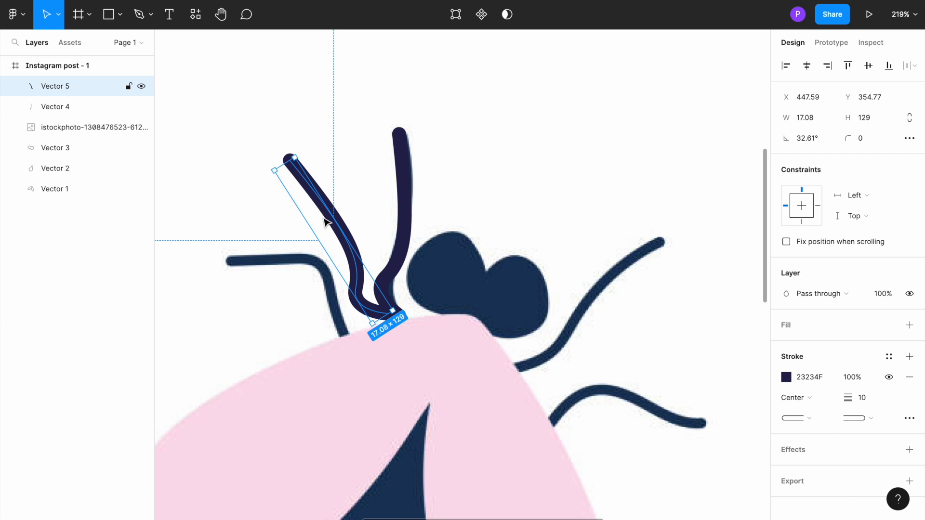
{"action": "left_click_drag", "start_coordinate": [338, 235], "coordinate": [295, 257]}
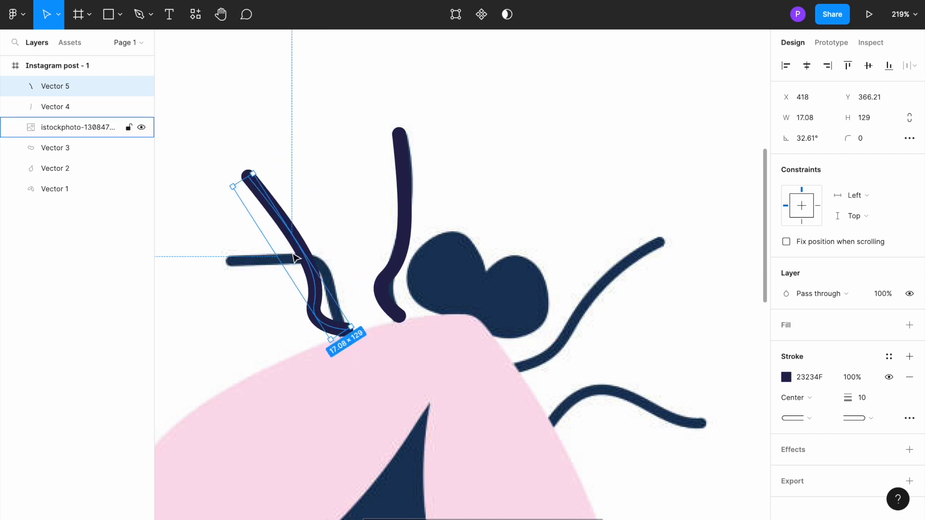
Paste another copy of the leg, rotate it to -48.96° and place it over the reference's upper right leg.
{"action": "key", "text": "ctrl+v"}
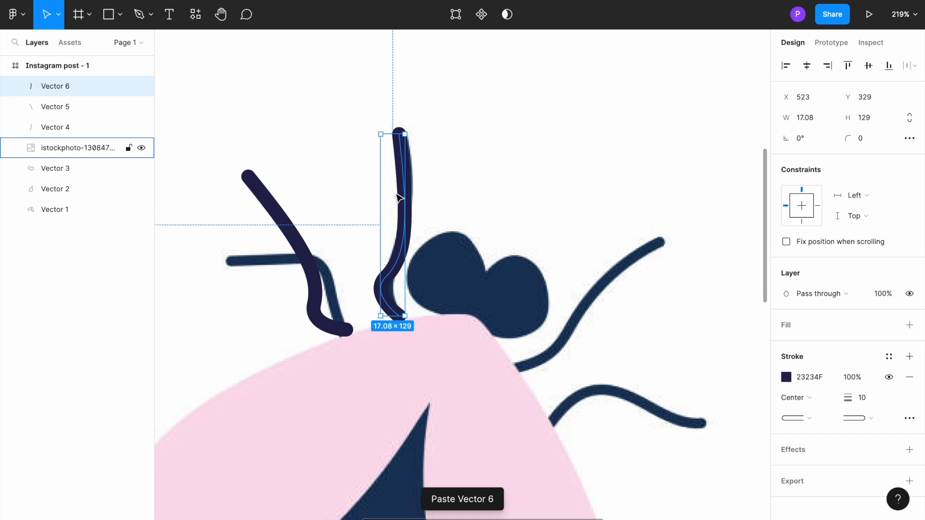
{"action": "left_click_drag", "start_coordinate": [400, 199], "coordinate": [536, 248]}
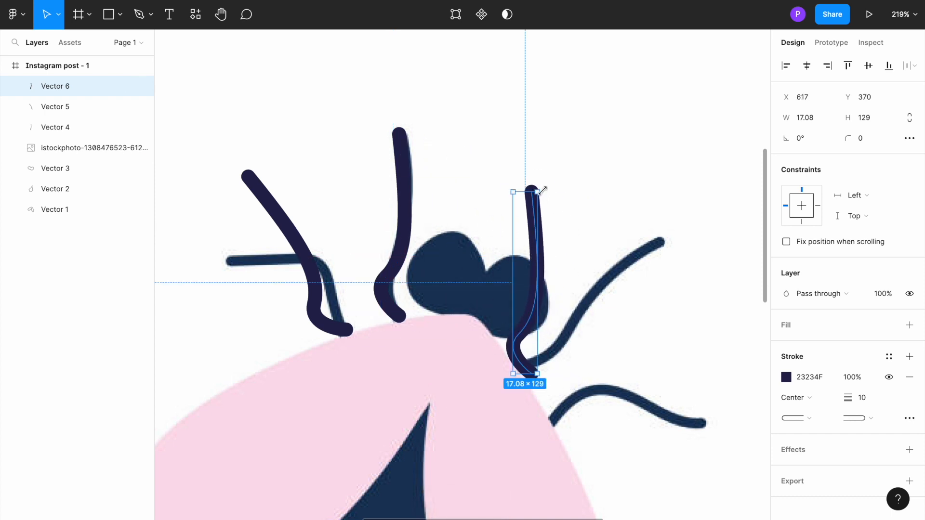
{"action": "left_click_drag", "start_coordinate": [539, 193], "coordinate": [623, 233]}
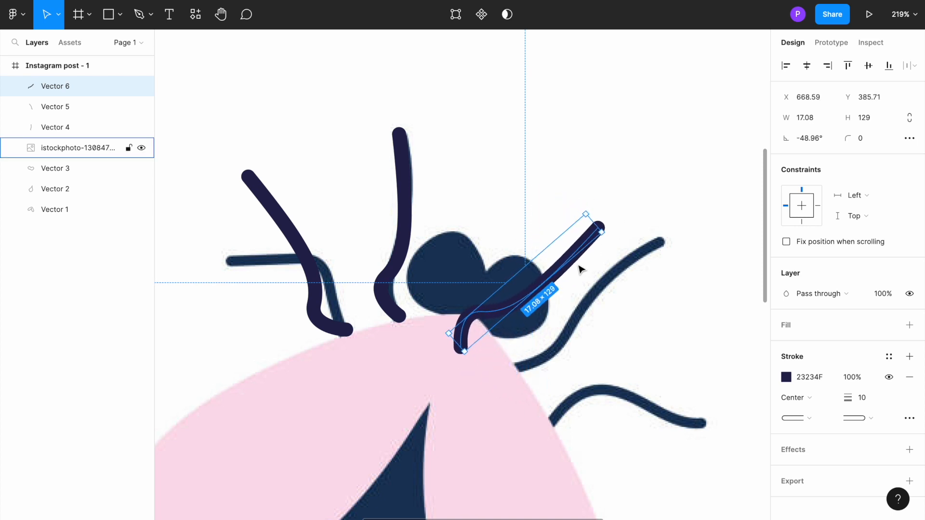
{"action": "left_click_drag", "start_coordinate": [576, 256], "coordinate": [639, 285]}
Paste one more leg copy, rotate it to -74.05° and place its base on the reference's lower right leg.
{"action": "key", "text": "ctrl+v"}
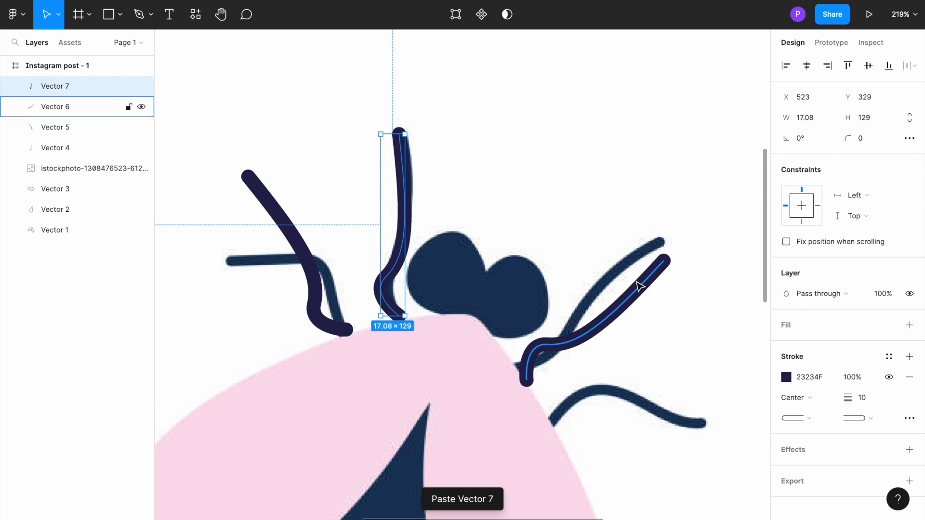
{"action": "left_click_drag", "start_coordinate": [399, 167], "coordinate": [567, 282]}
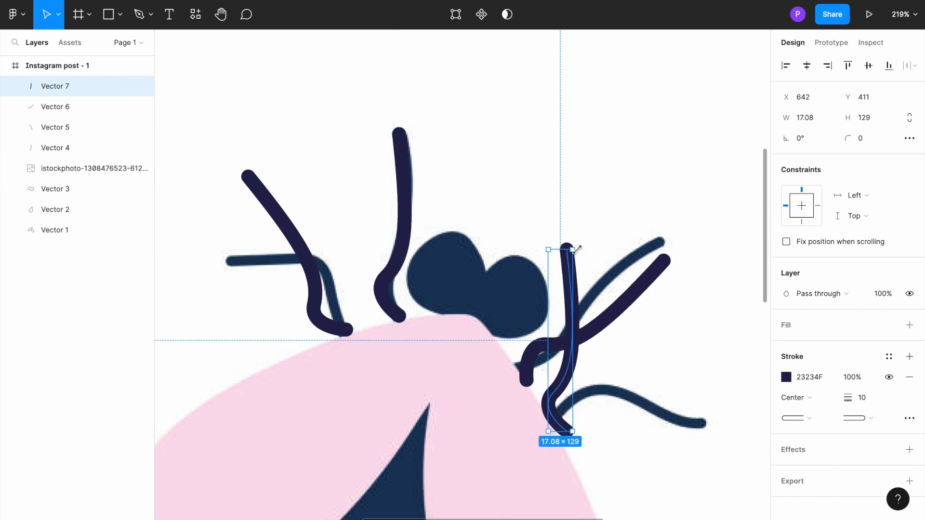
{"action": "left_click_drag", "start_coordinate": [587, 249], "coordinate": [710, 324]}
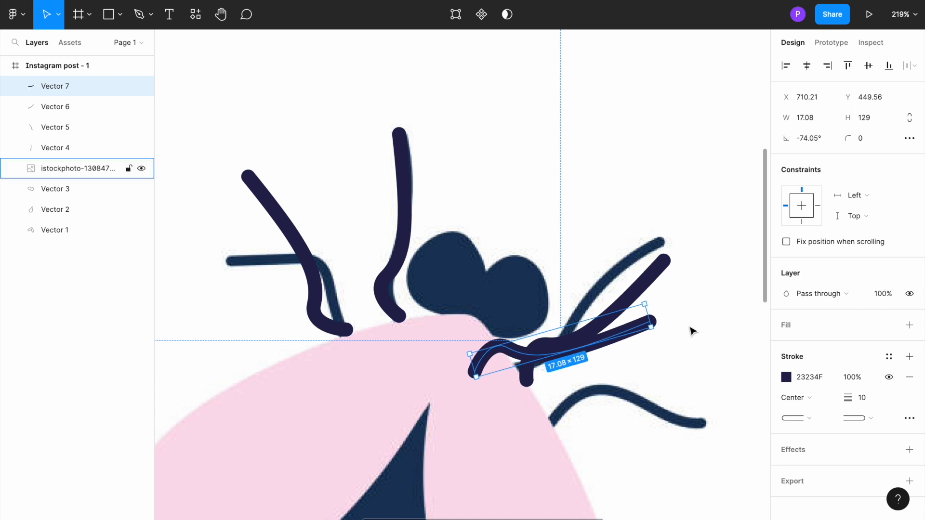
{"action": "mouse_move", "coordinate": [590, 347]}
{"action": "left_mouse_down"}
{"action": "mouse_move", "coordinate": [660, 368]}
{"action": "mouse_move", "coordinate": [664, 390]}
{"action": "left_mouse_up"}
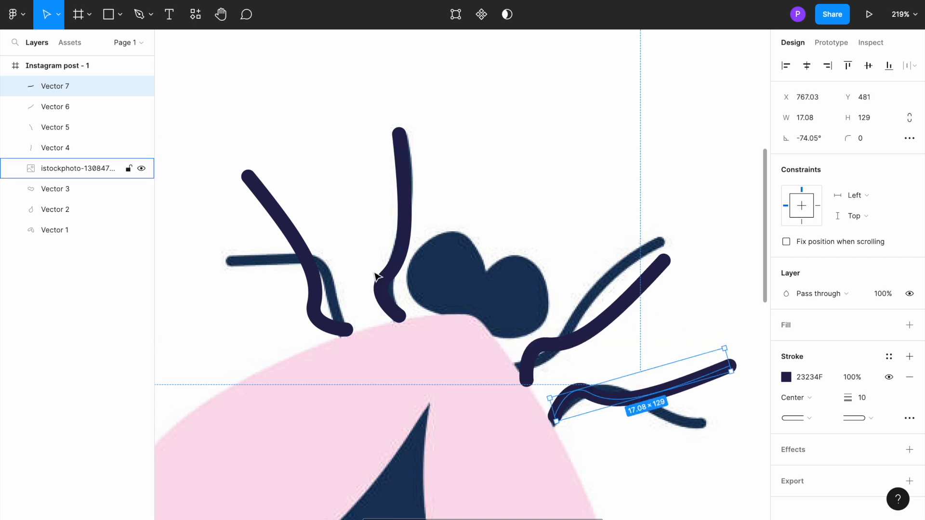
Select the reference insect image, dismiss its image fill settings and delete it from the frame.
{"action": "double_click", "coordinate": [436, 281]}
{"action": "right_click", "coordinate": [438, 284]}
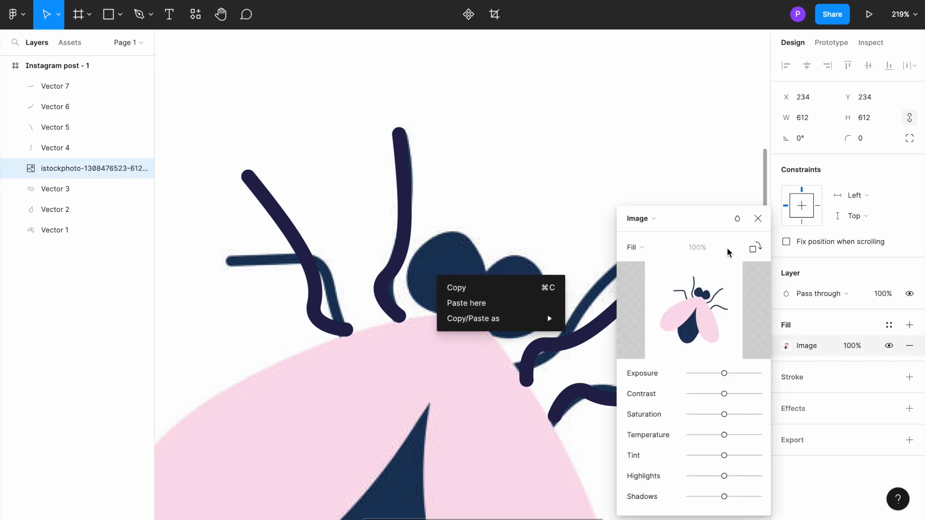
{"action": "left_click", "coordinate": [758, 221]}
{"action": "left_click", "coordinate": [758, 220]}
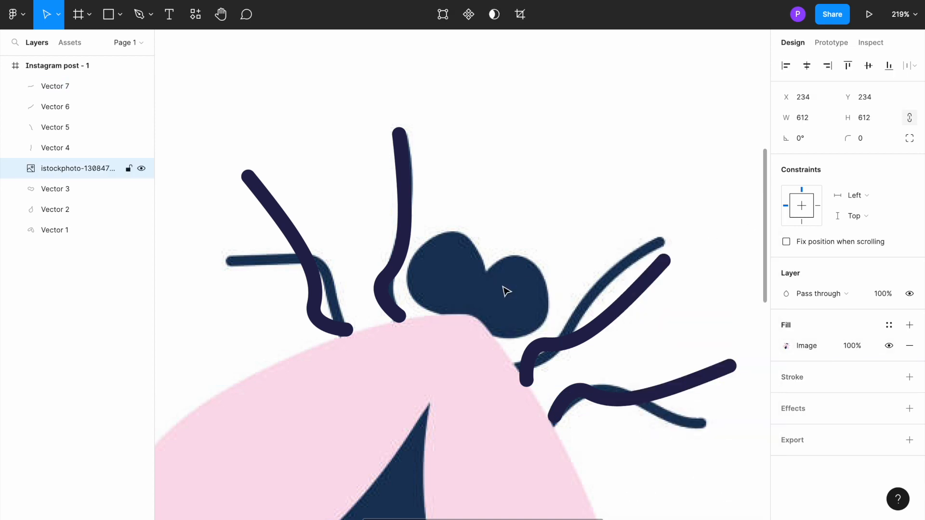
{"action": "key", "text": "Delete"}
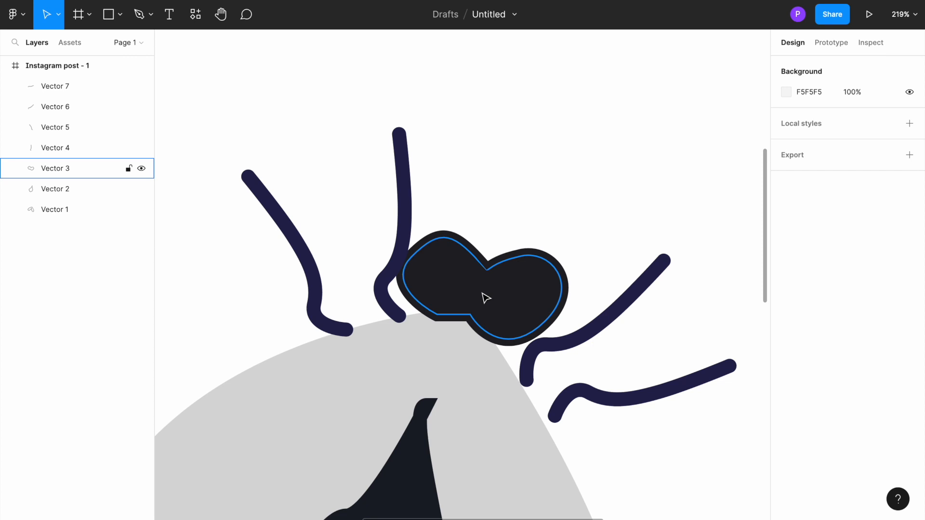
Reposition the insect's two right legs, the lower one to X 762.03, Y 488 and the upper one to X 712.3, Y 416.
{"action": "scroll", "coordinate": [483, 241], "scroll_direction": "down", "scroll_amount": 5}
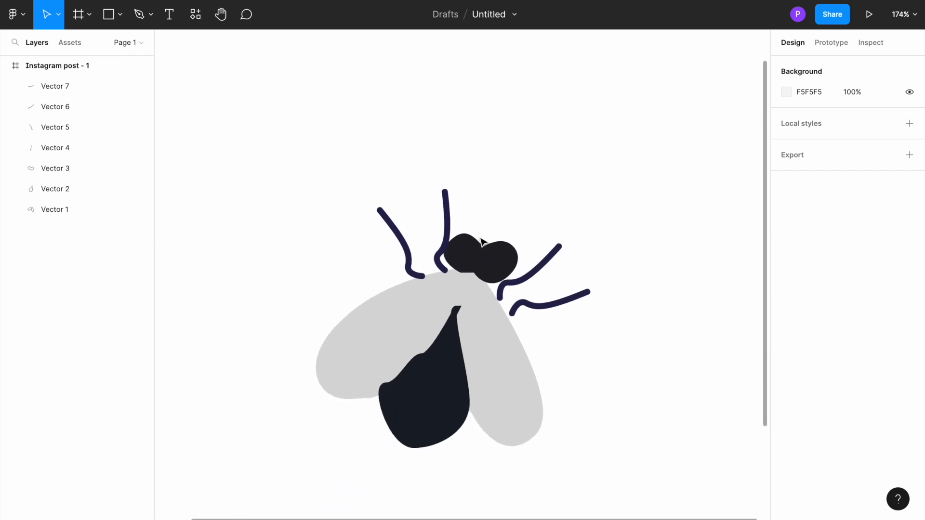
{"action": "scroll", "coordinate": [534, 355], "scroll_direction": "down", "scroll_amount": 3}
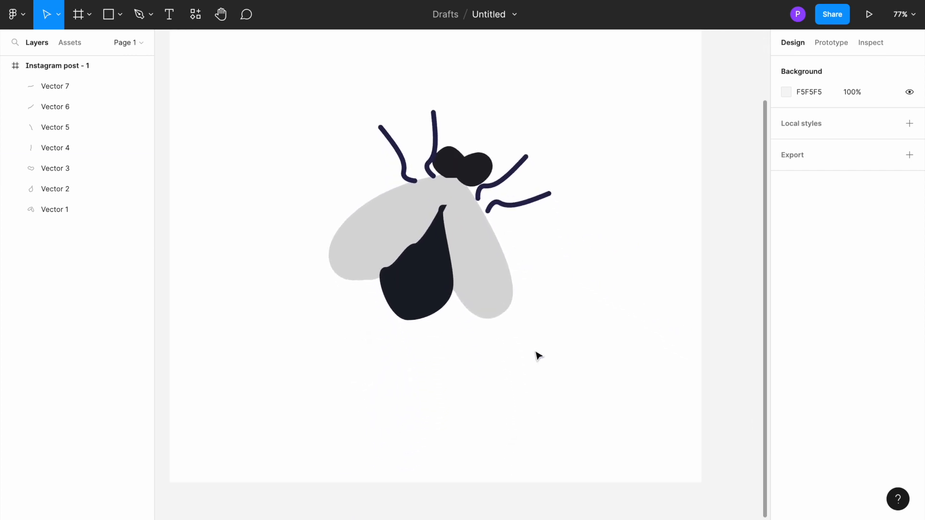
{"action": "left_click_drag", "start_coordinate": [513, 219], "coordinate": [511, 221]}
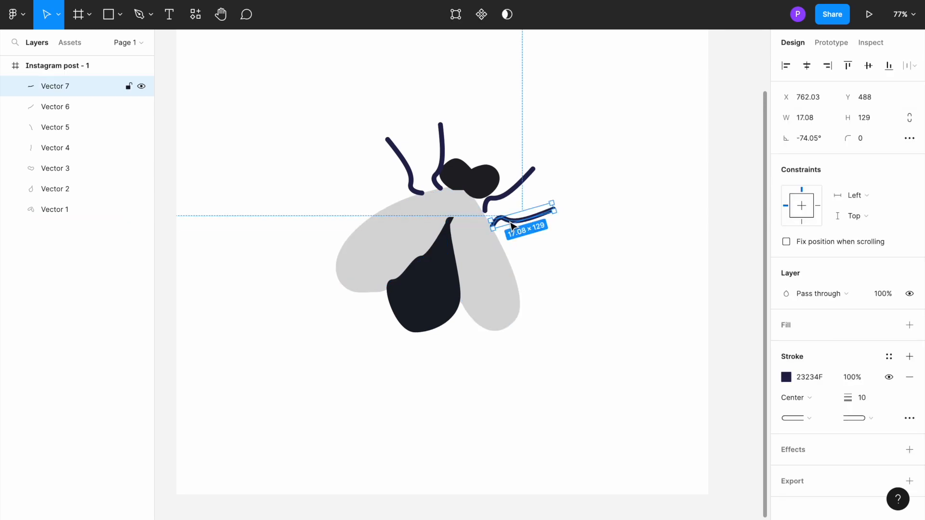
{"action": "left_click", "coordinate": [512, 195]}
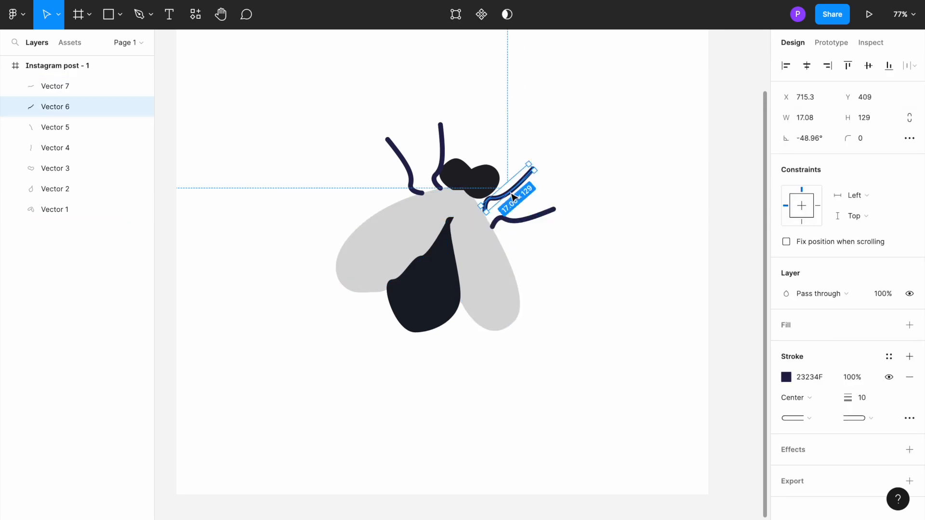
Shift the insect's two left legs slightly outward, away from the head, and clear the selection.
{"action": "left_click", "coordinate": [413, 177]}
{"action": "left_click_drag", "start_coordinate": [413, 178], "coordinate": [435, 165]}
{"action": "left_click", "coordinate": [441, 165]}
{"action": "left_click", "coordinate": [317, 230]}
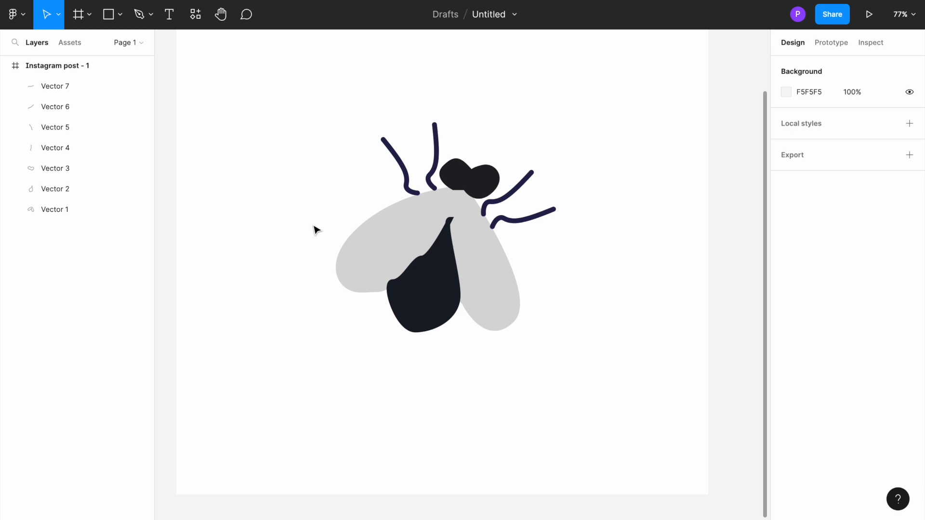